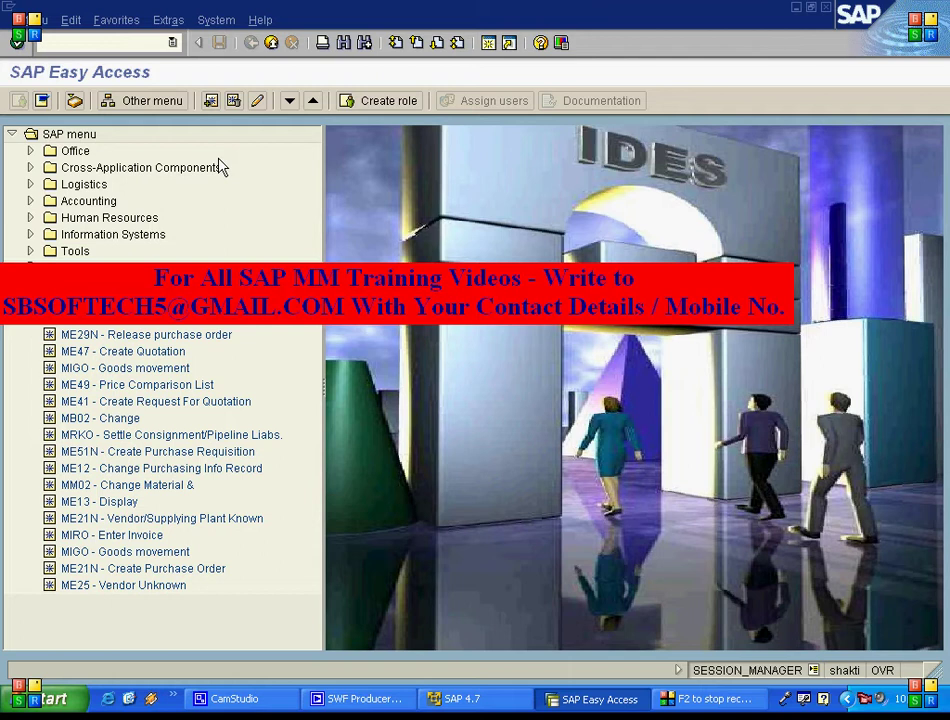
# Start transaction ME11 and open a new standard info record for vendor 100, material T195 and purchasing organization 1000
pyautogui.click(100, 42)
pyautogui.write('ME11')
pyautogui.press('Return')
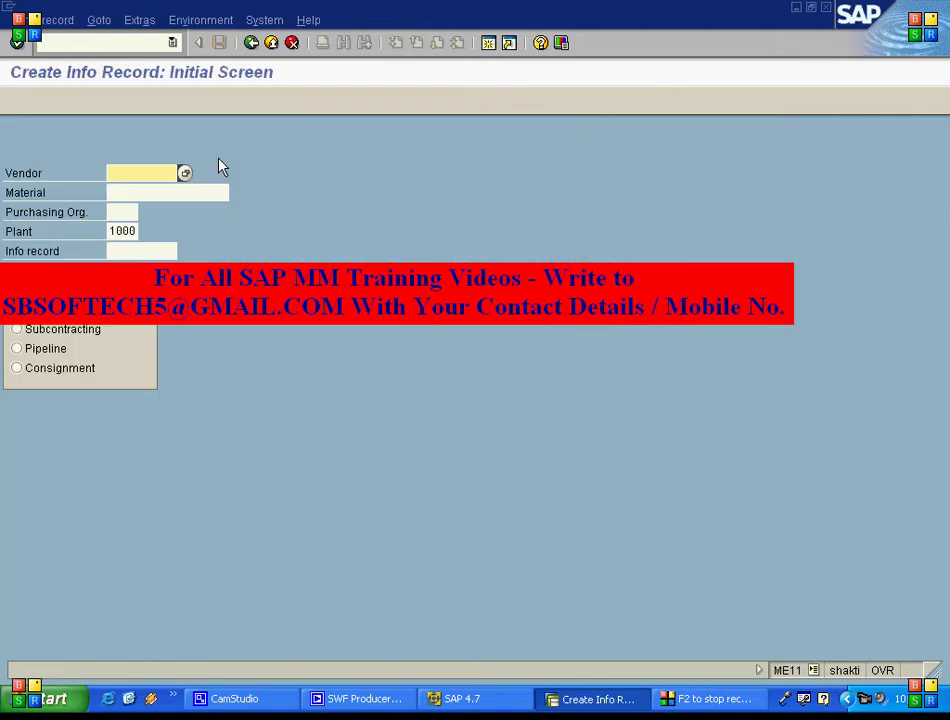
pyautogui.write('10')
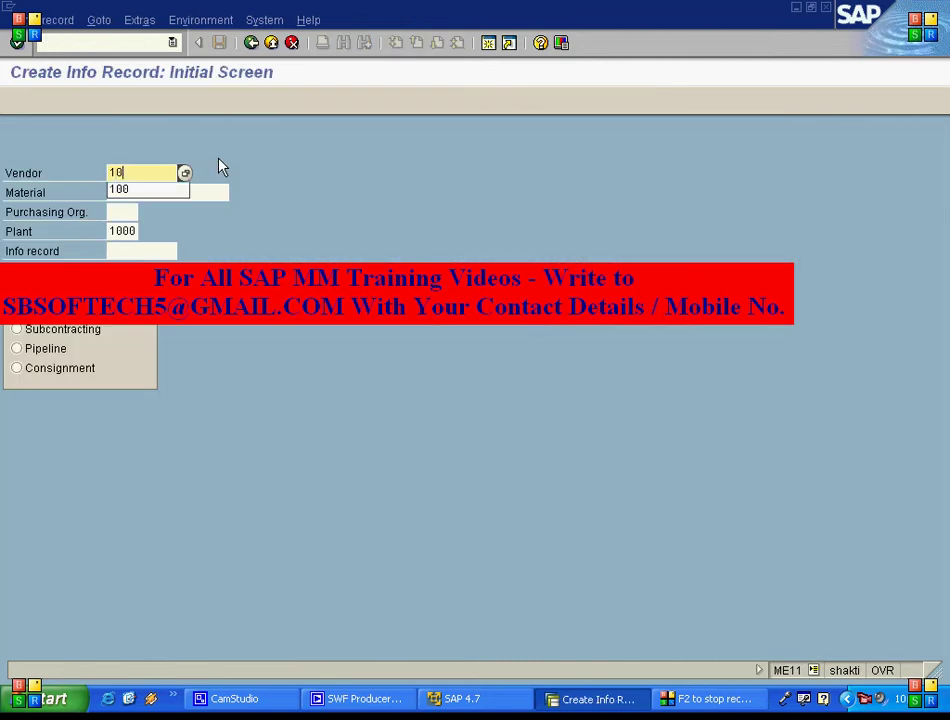
pyautogui.write('0')
pyautogui.press('Tab')
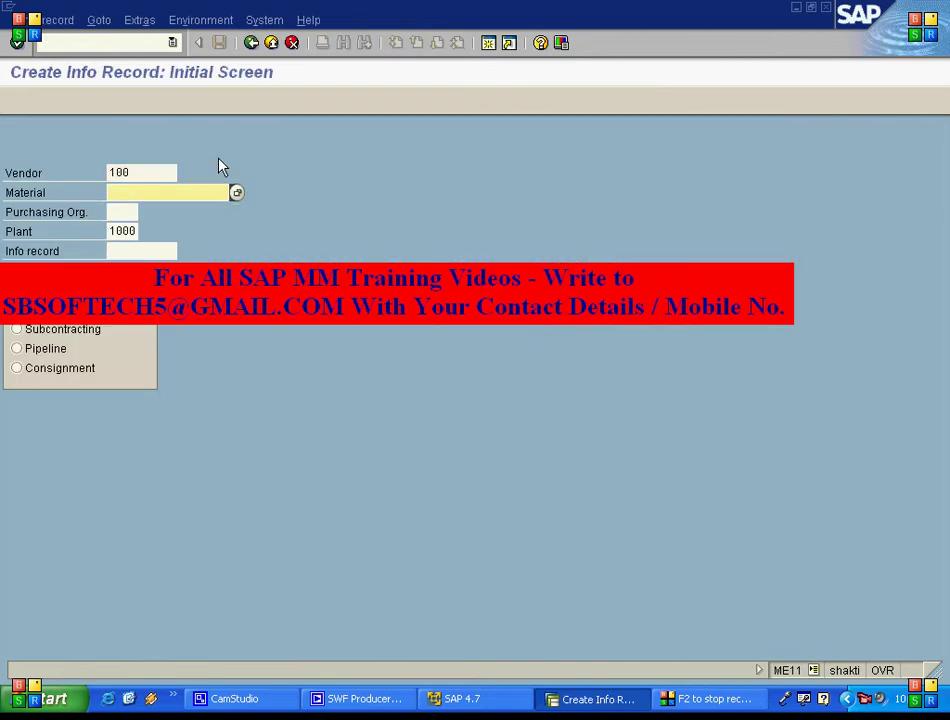
pyautogui.write('T1')
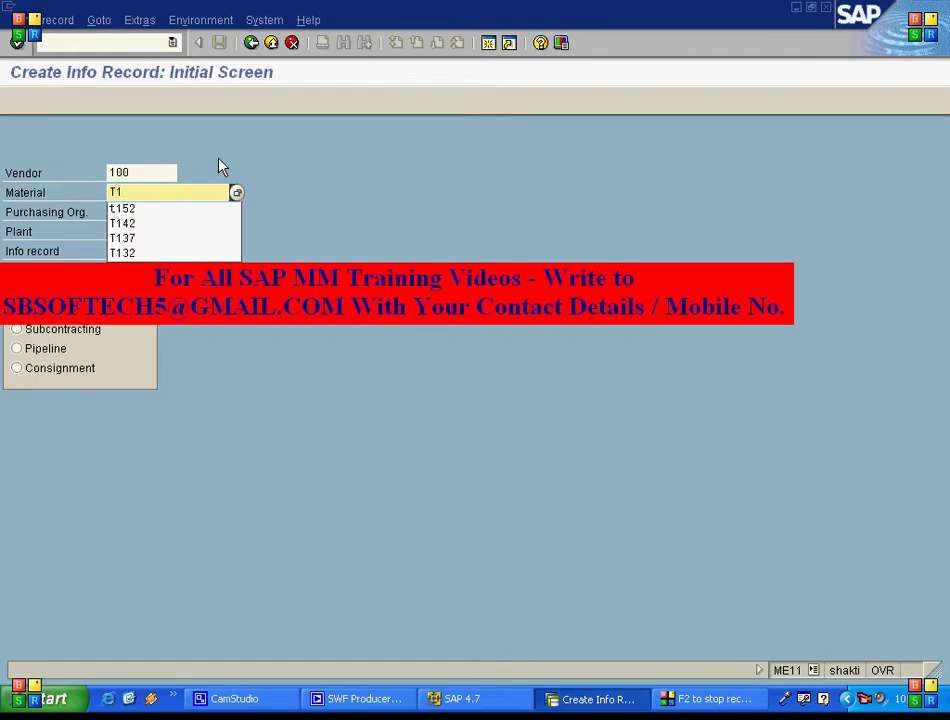
pyautogui.write('95')
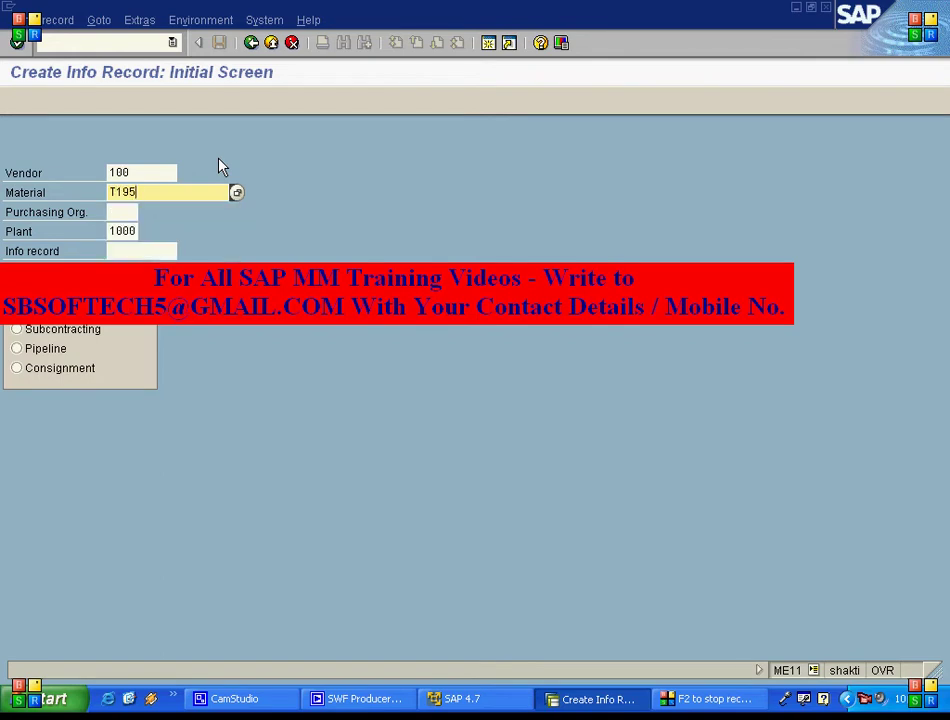
pyautogui.press('Tab')
pyautogui.write('1000')
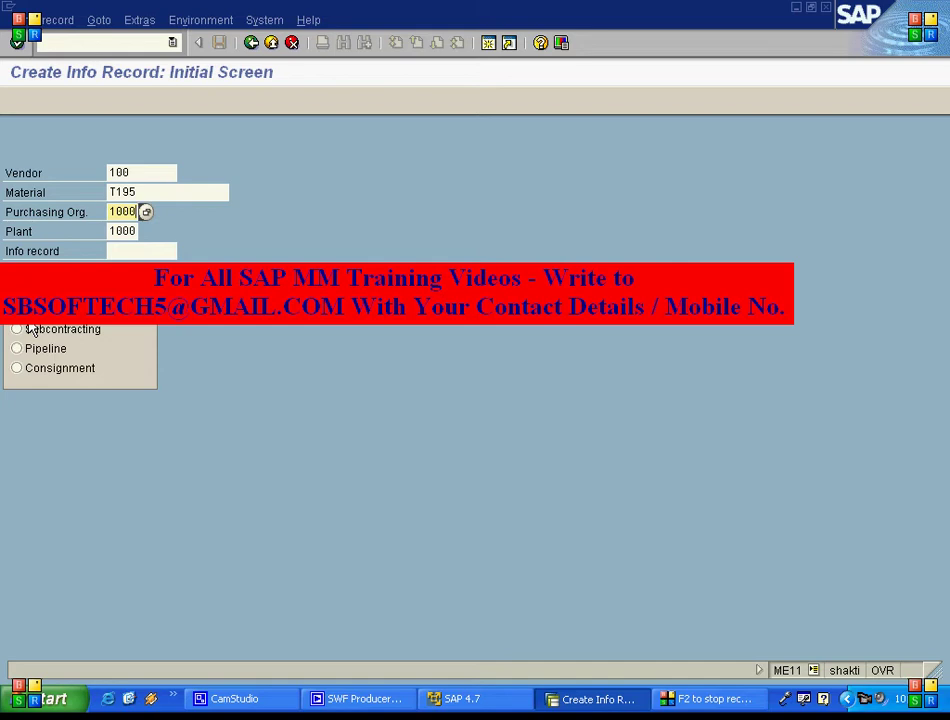
pyautogui.click(60, 330)
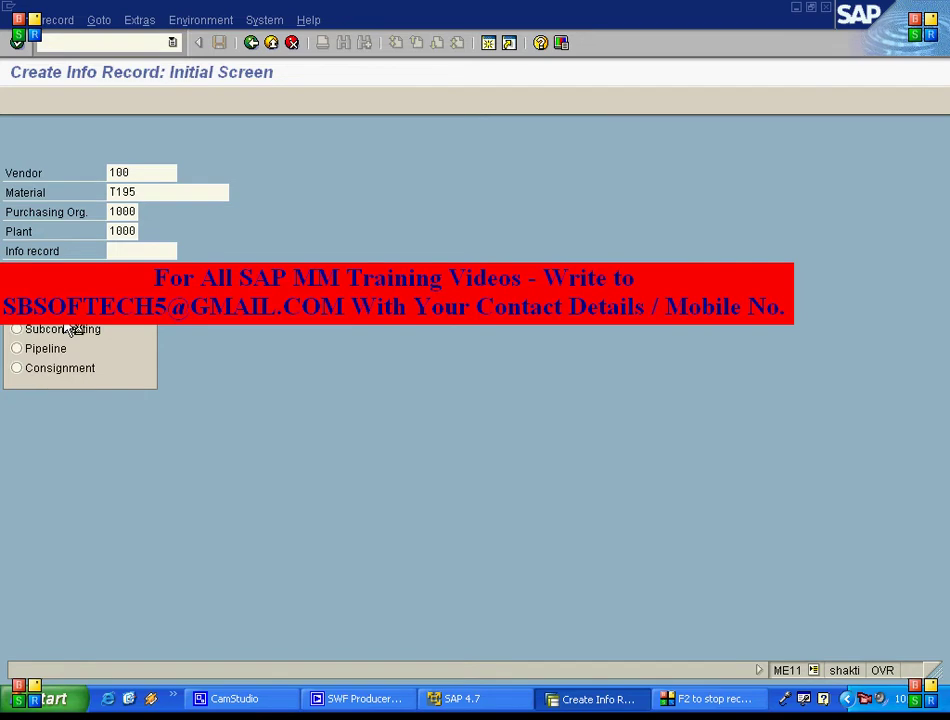
pyautogui.press('Return')
pyautogui.press('Return')
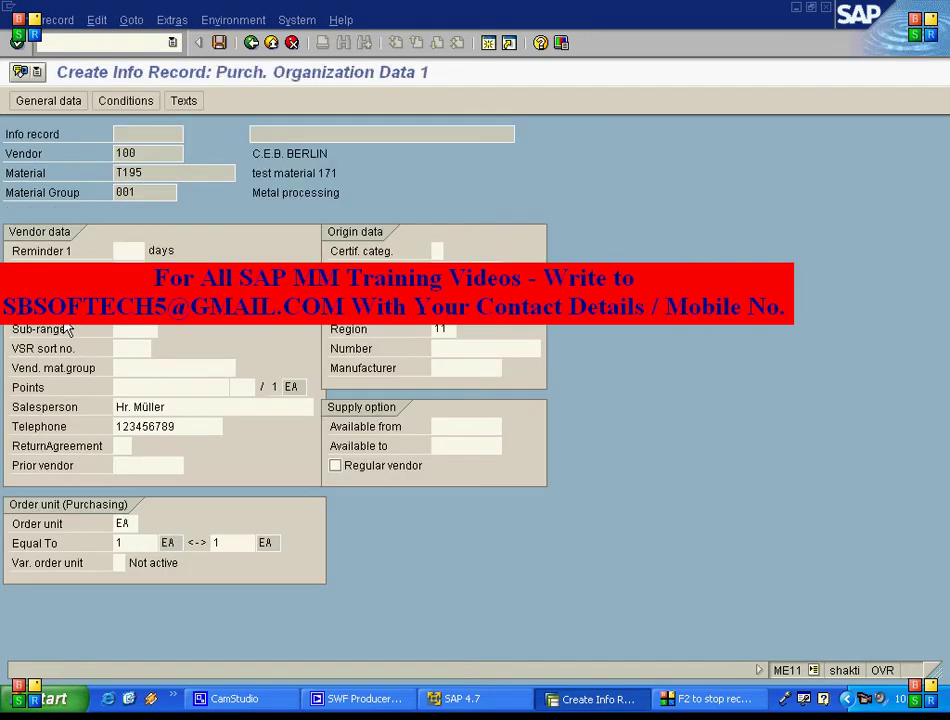
# Set tax code V0 and a gross price of 15 EUR for the standard info record, and save it
pyautogui.press('Return')
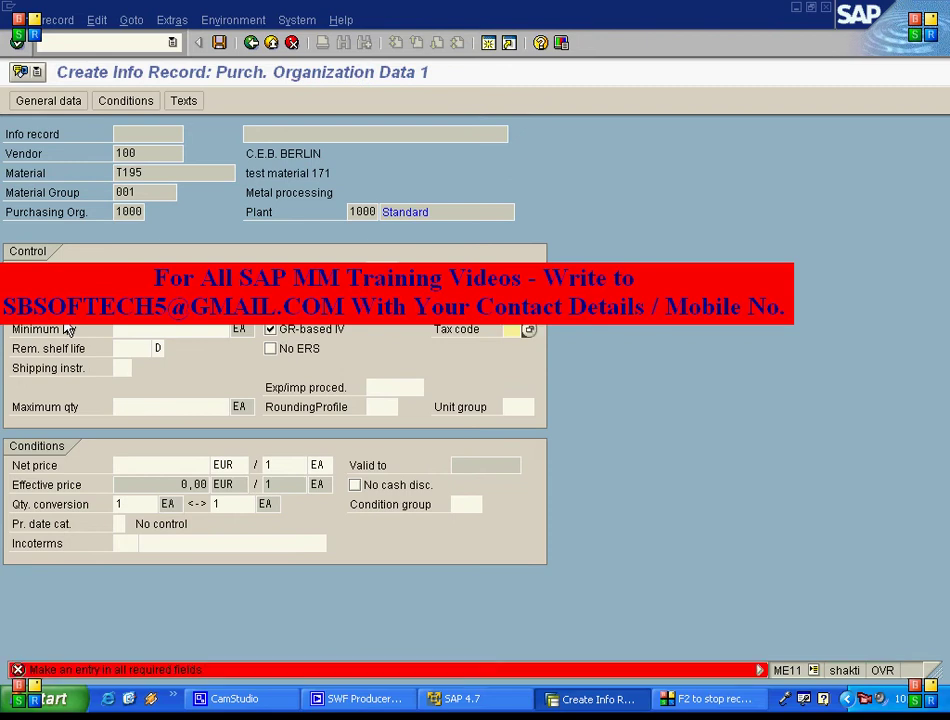
pyautogui.write('V0')
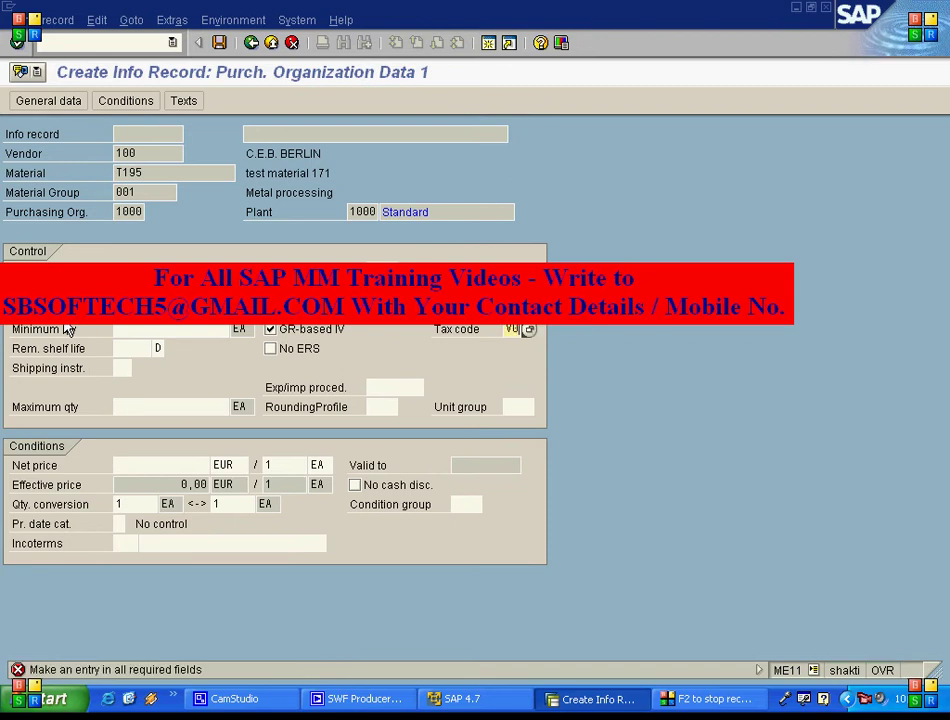
pyautogui.press('Return')
pyautogui.press('Return')
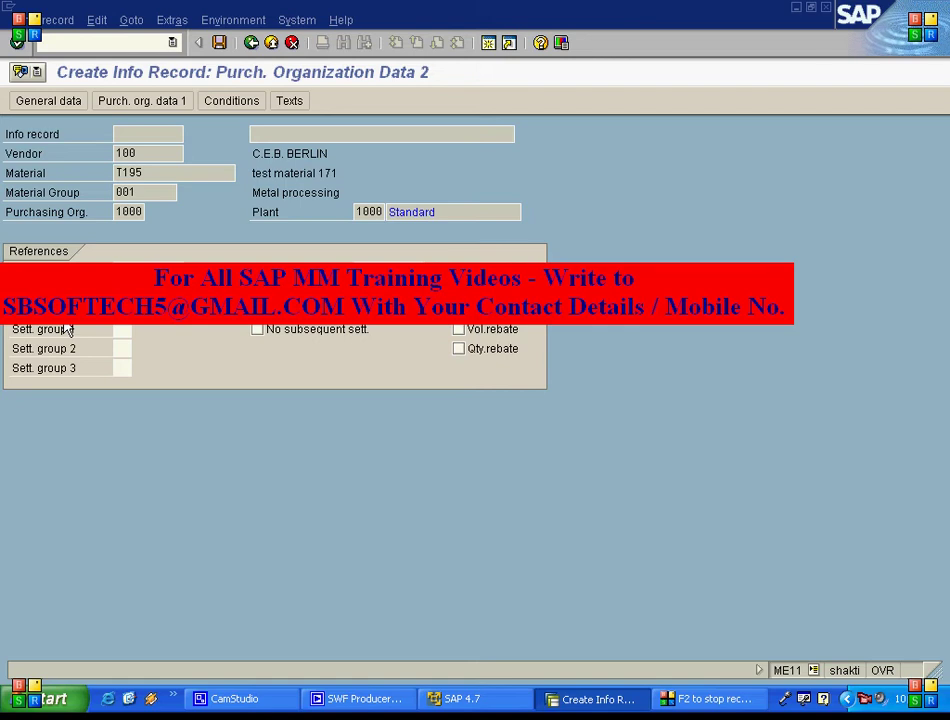
pyautogui.click(215, 100)
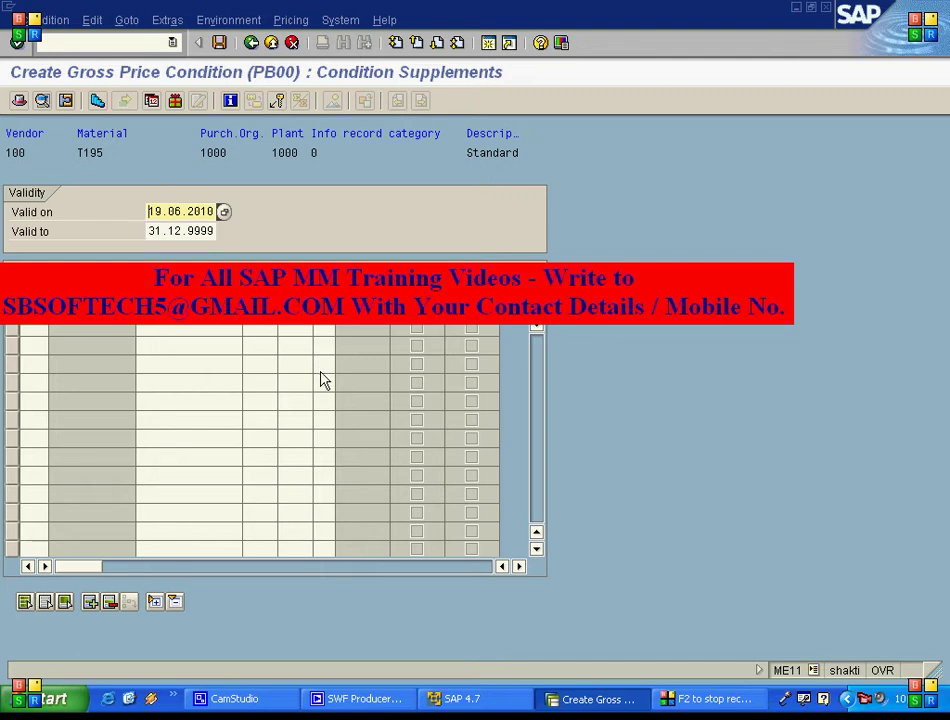
pyautogui.click(219, 44)
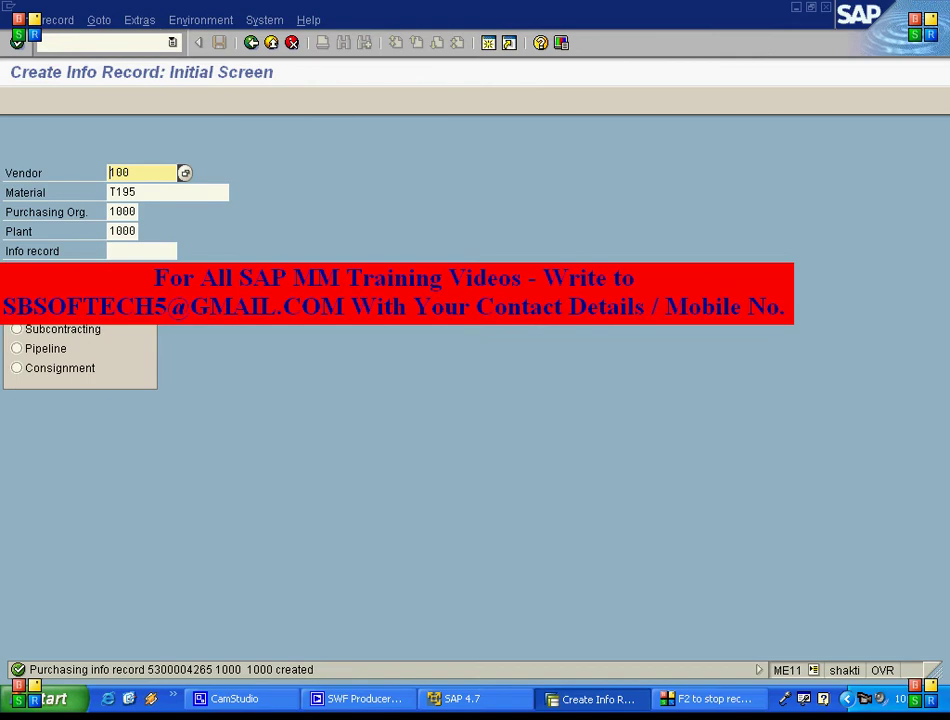
# Create and save a consignment info record for the same vendor and material with tax code V0 and a net price of 20 EUR
pyautogui.click(34, 370)
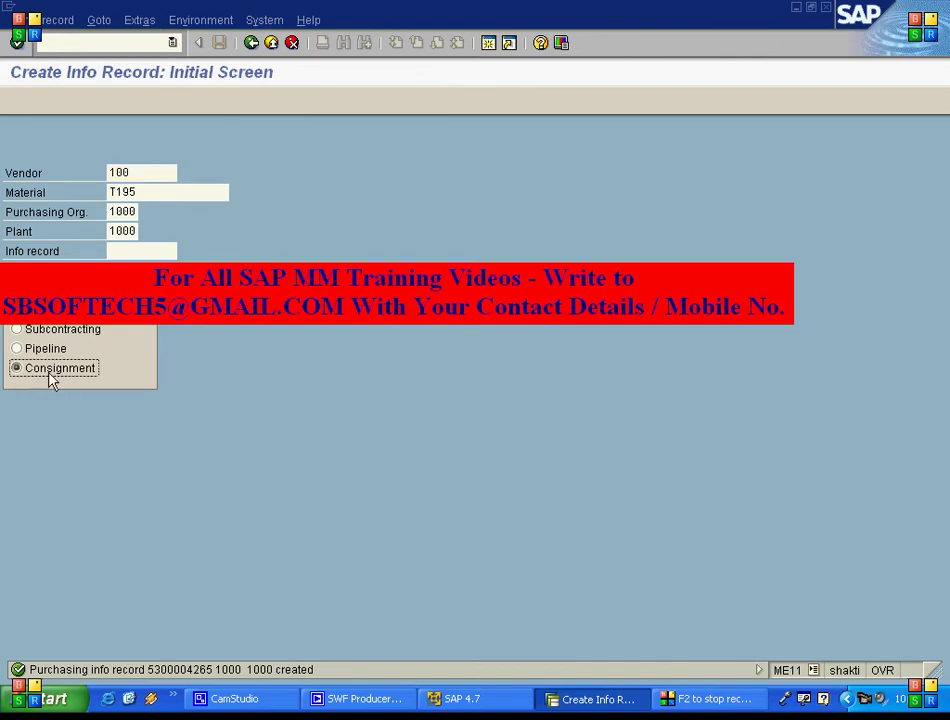
pyautogui.press('Return')
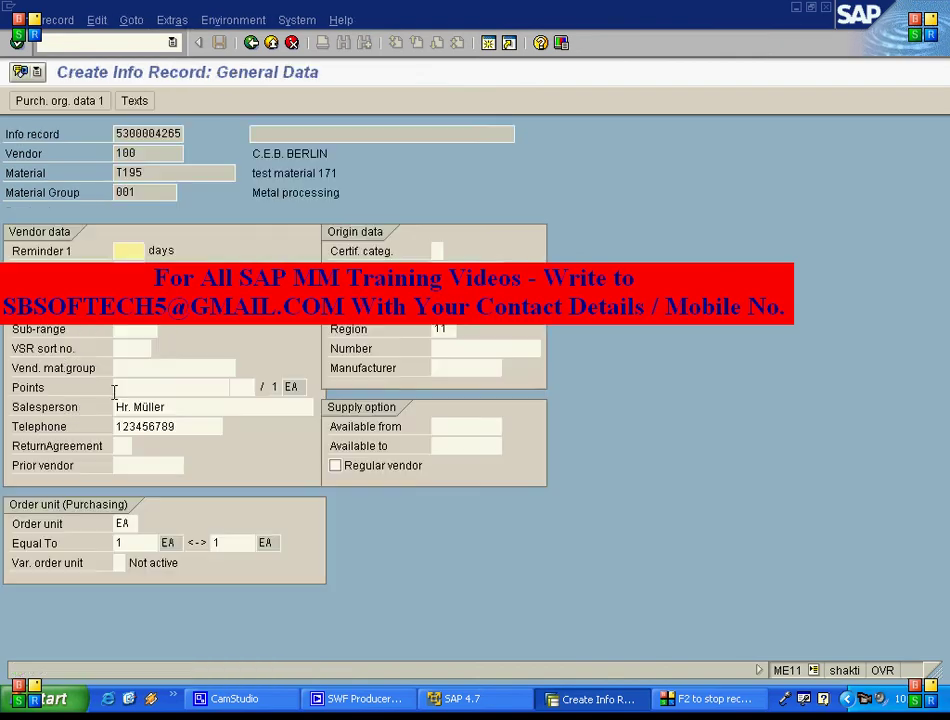
pyautogui.press('Return')
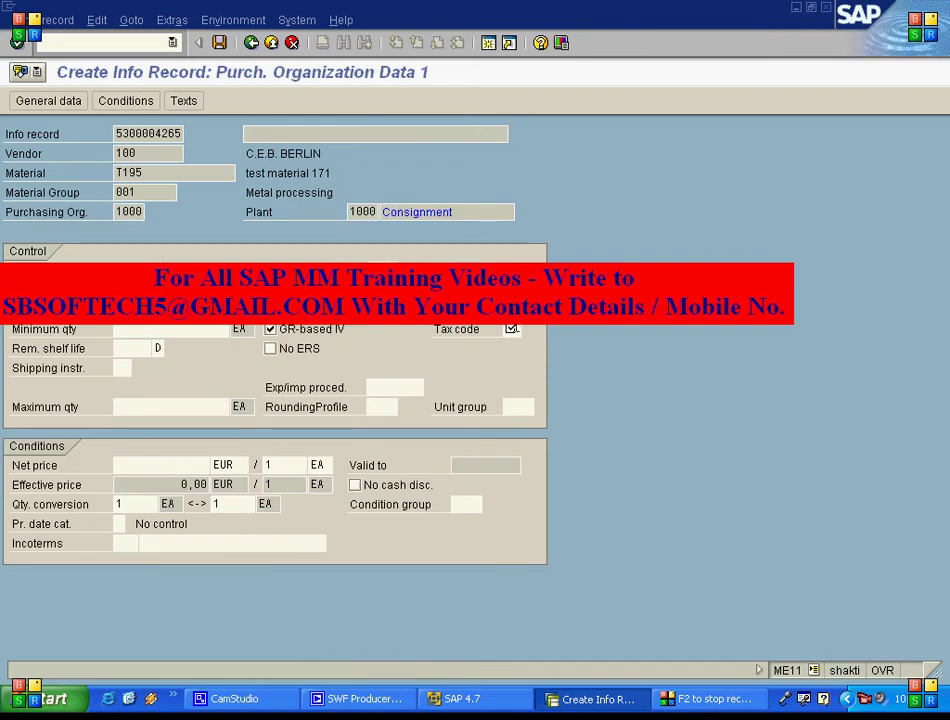
pyautogui.click(515, 329)
pyautogui.write('V0')
pyautogui.click(200, 466)
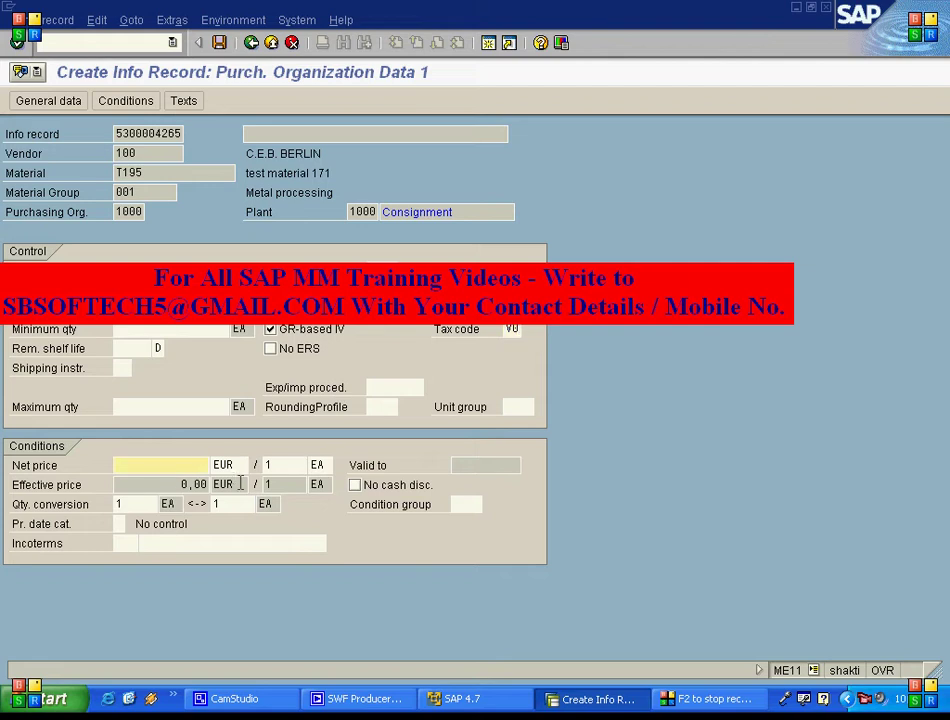
pyautogui.write('20')
pyautogui.press('Return')
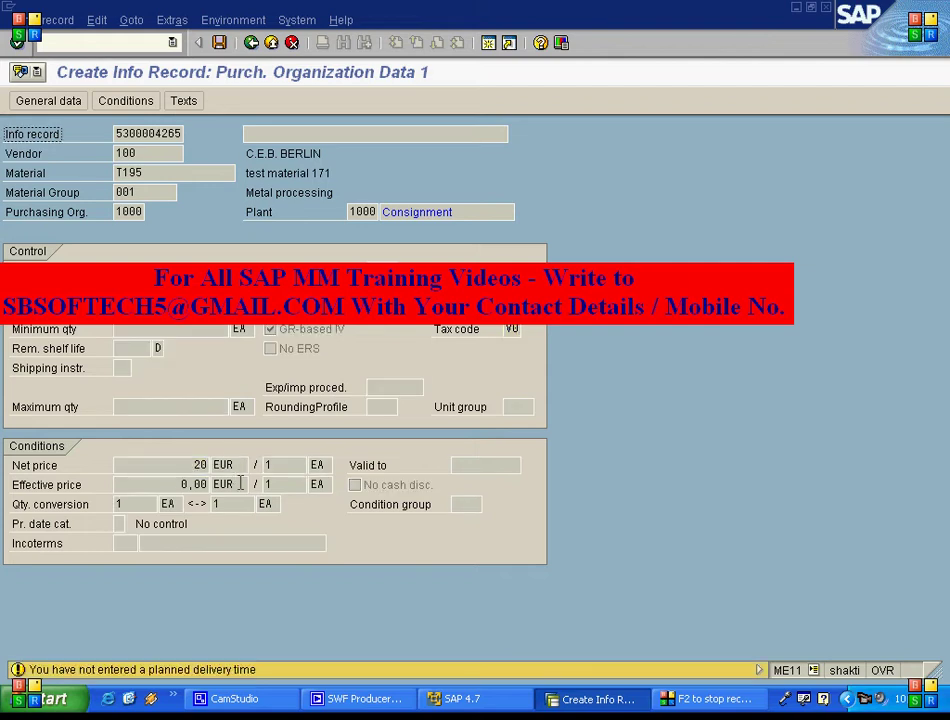
pyautogui.press('Return')
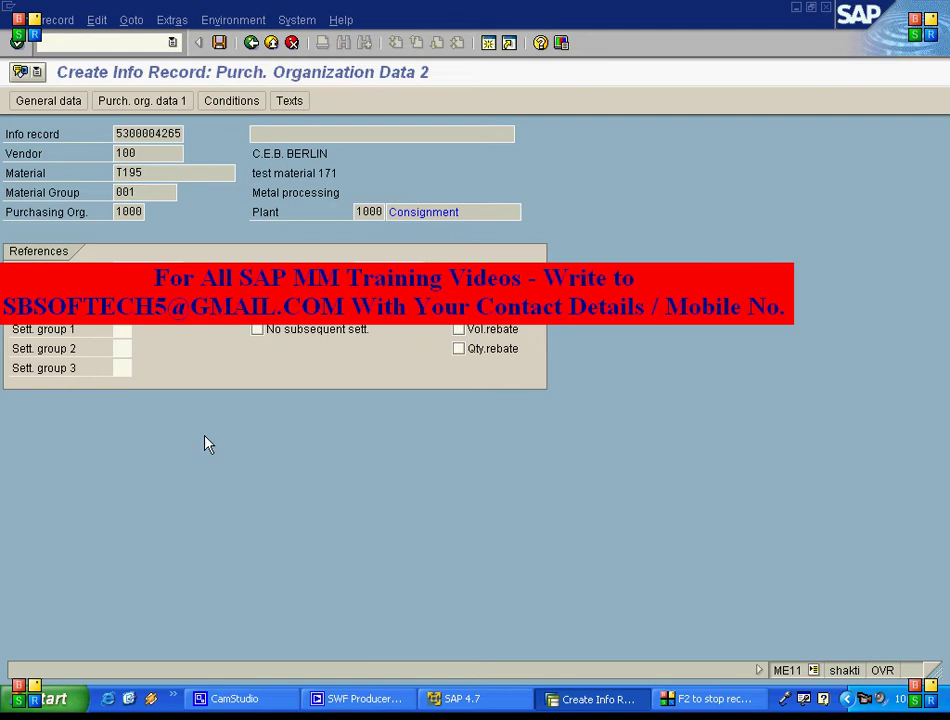
pyautogui.click(218, 43)
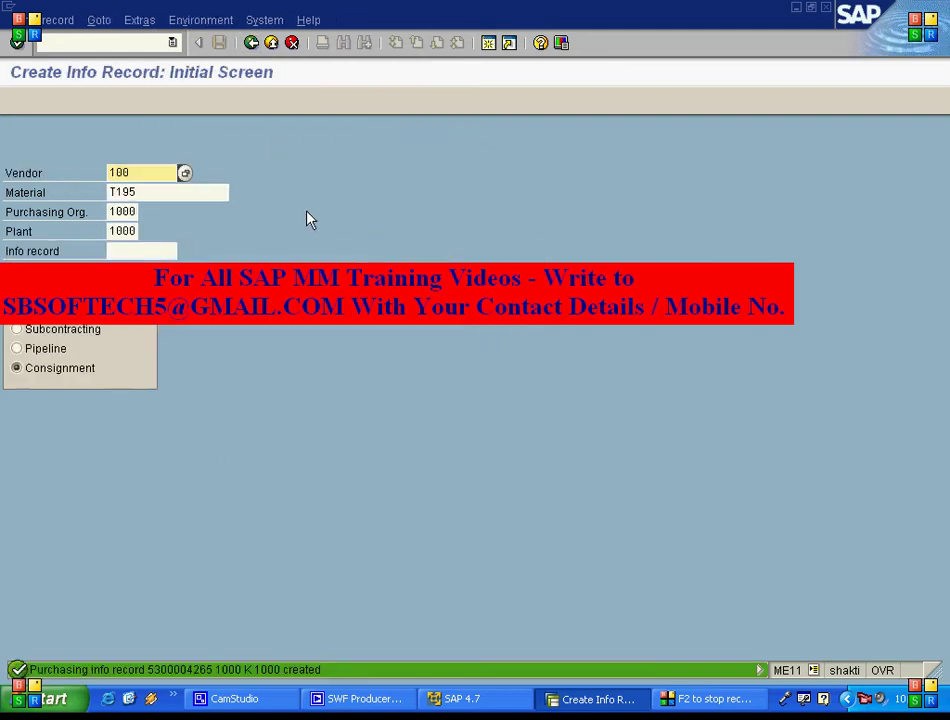
# Leave the info record transaction and start a purchase order in ME21N for vendor 100
pyautogui.click(265, 45)
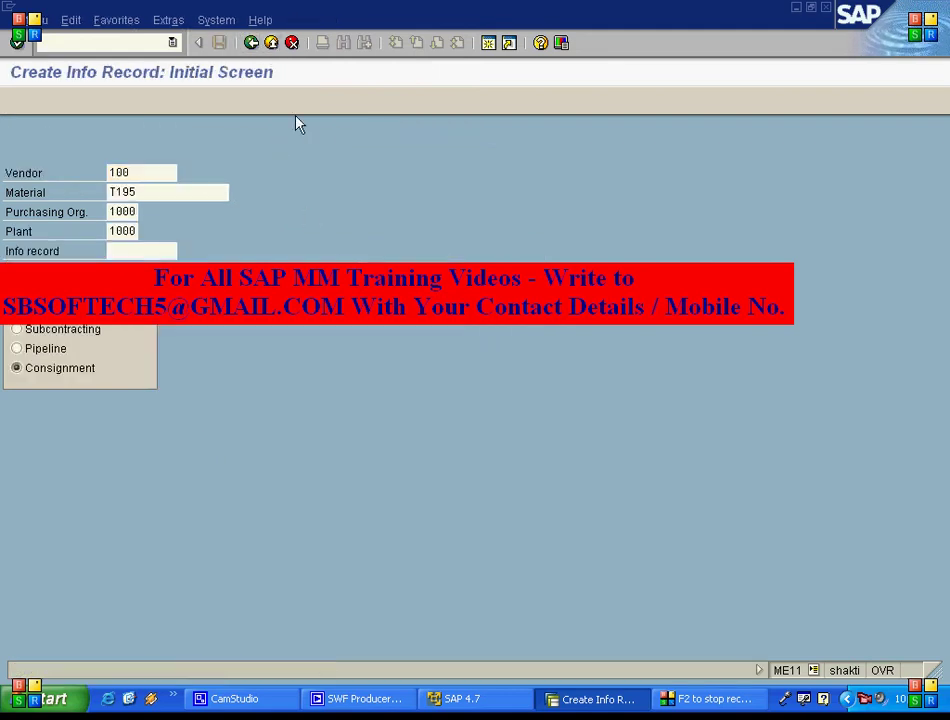
pyautogui.click(102, 42)
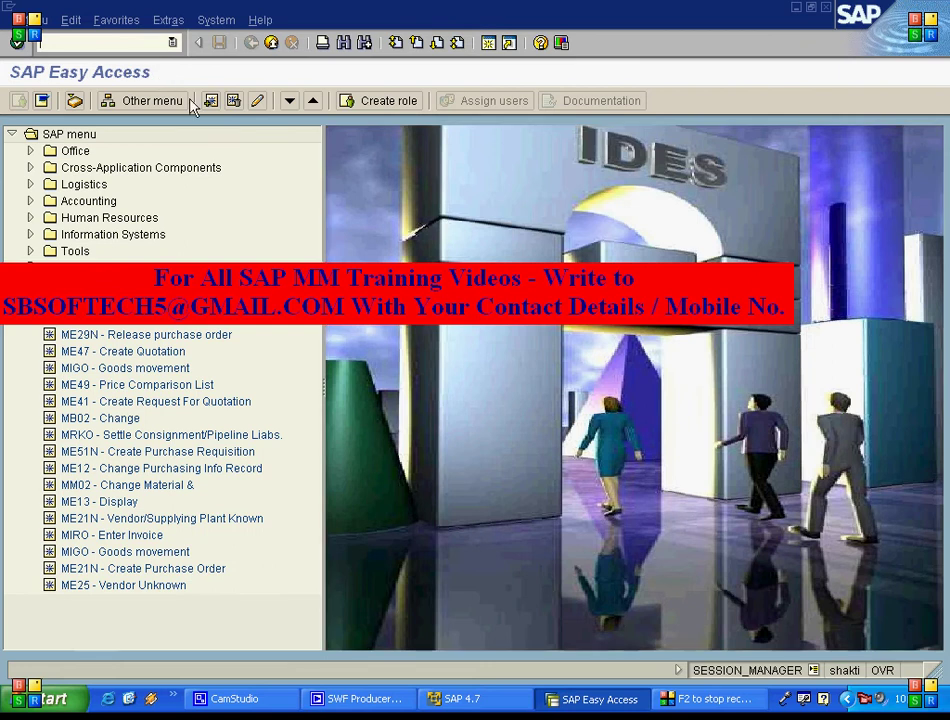
pyautogui.write('ME21N')
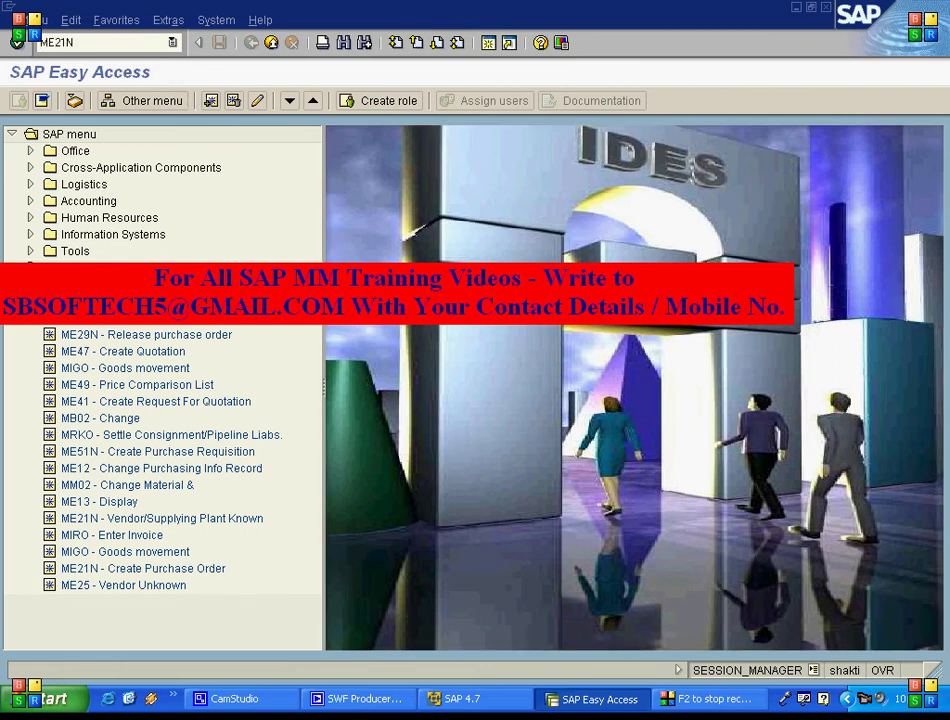
pyautogui.press('Return')
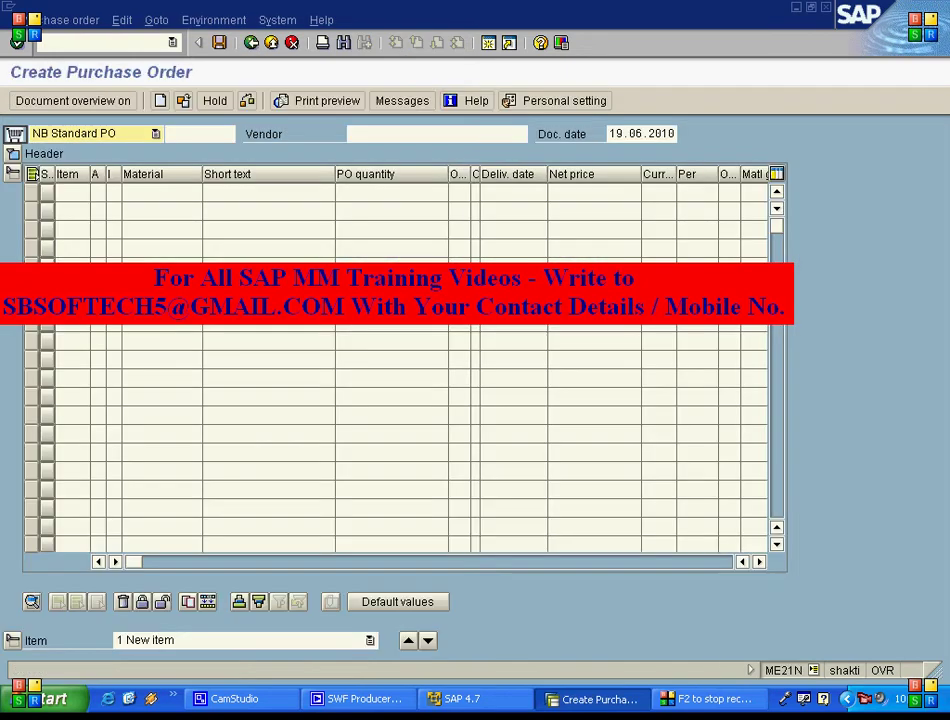
pyautogui.click(400, 136)
pyautogui.write('100')
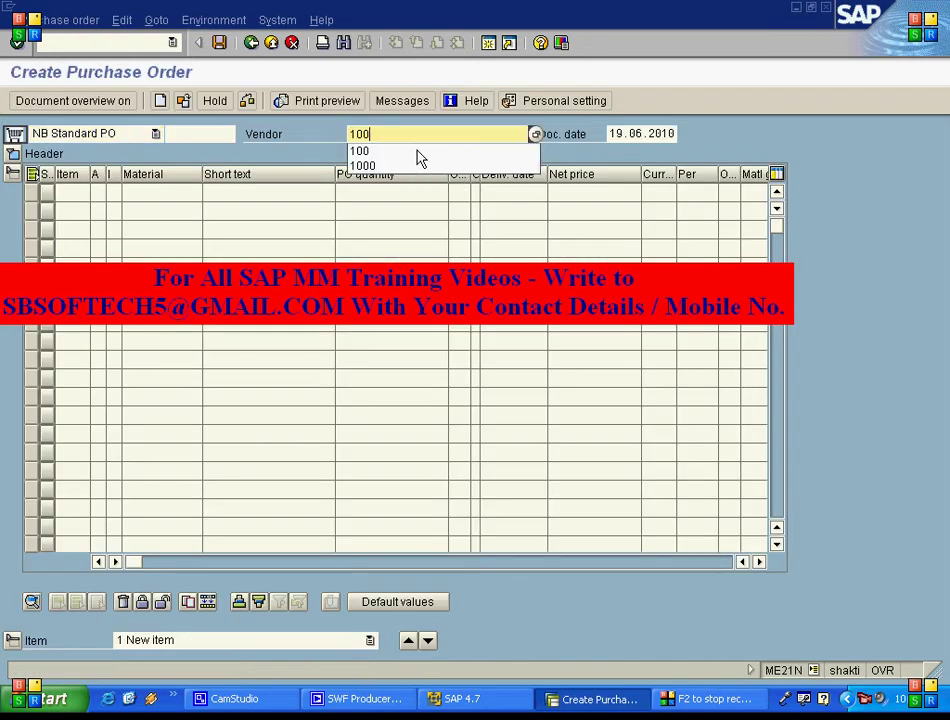
pyautogui.press('Return')
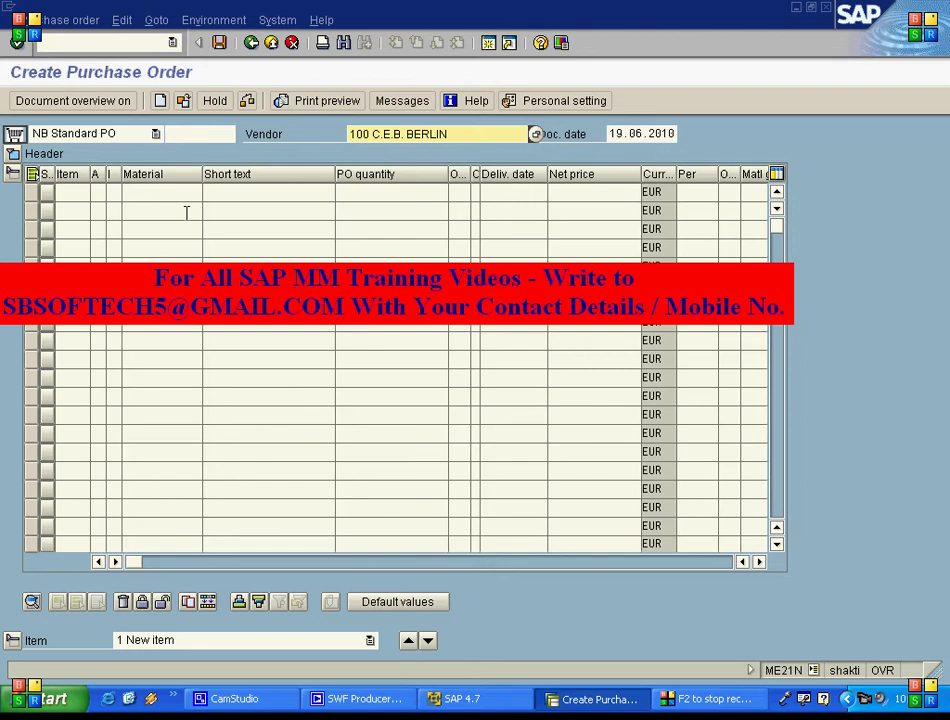
# Add material T195 with a quantity of 100 as the first item of the purchase order
pyautogui.click(153, 189)
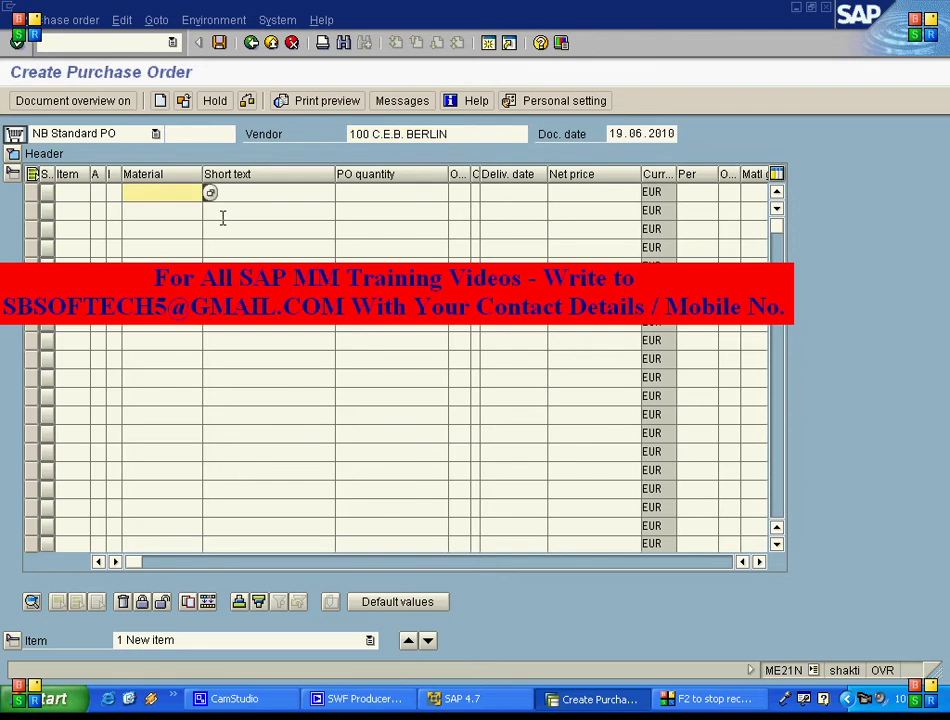
pyautogui.write('T195')
pyautogui.press('Tab')
pyautogui.write('1')
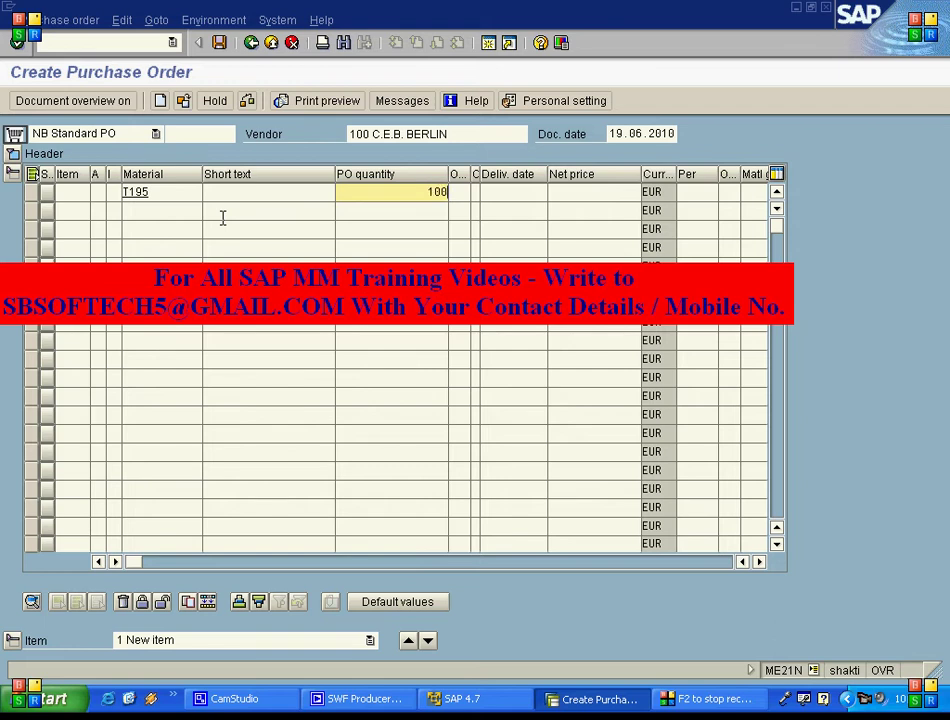
pyautogui.press('Return')
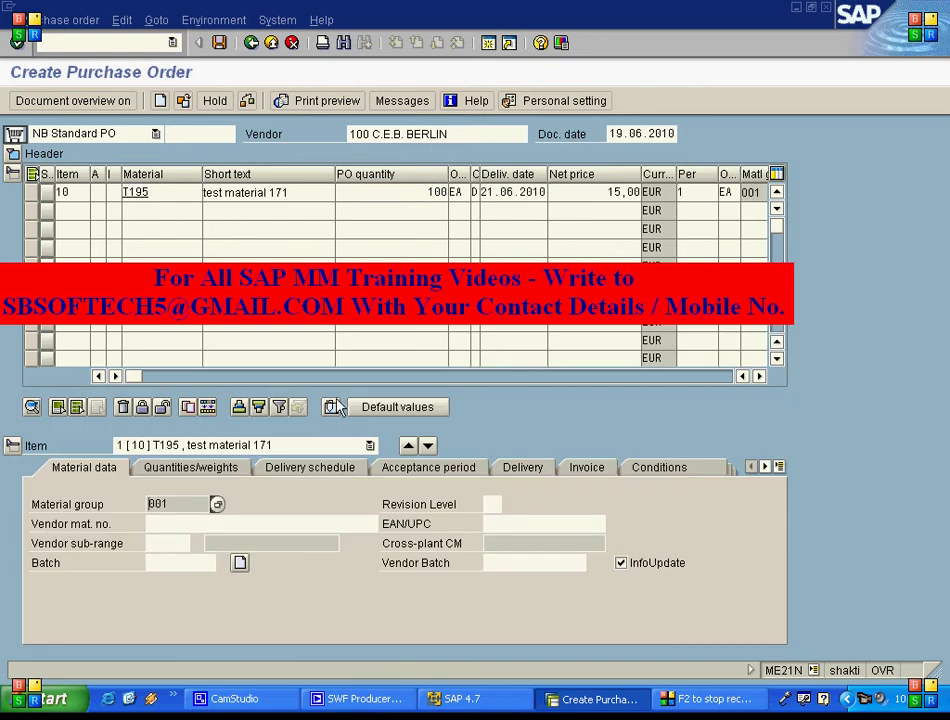
# Examine item 10's info record reference and its gross price condition in the purchase order
pyautogui.moveTo(133, 378); pyautogui.dragTo(355, 393)
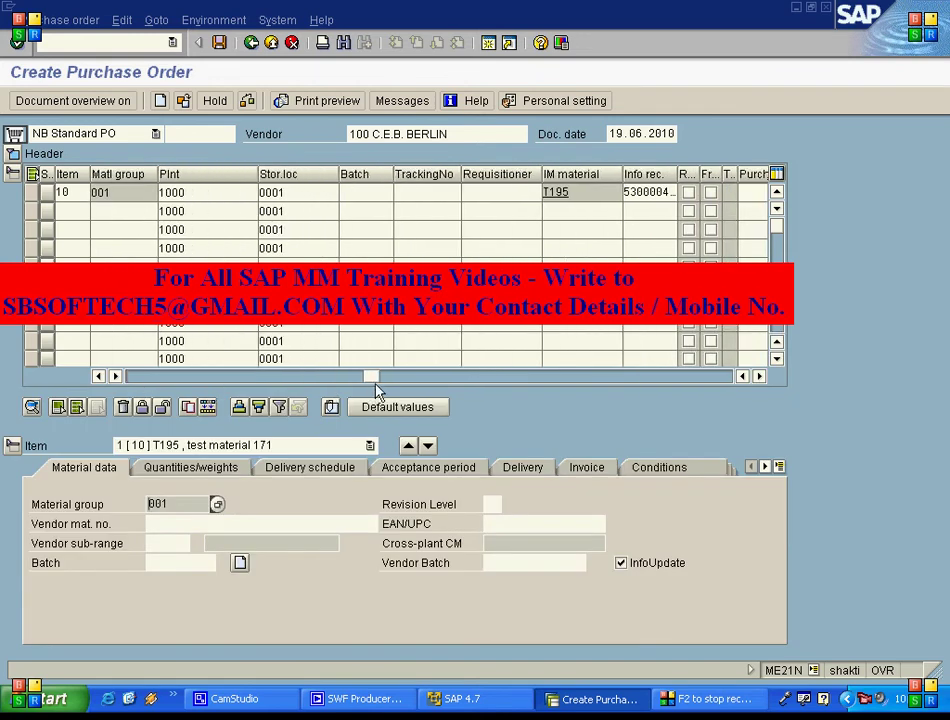
pyautogui.click(642, 196)
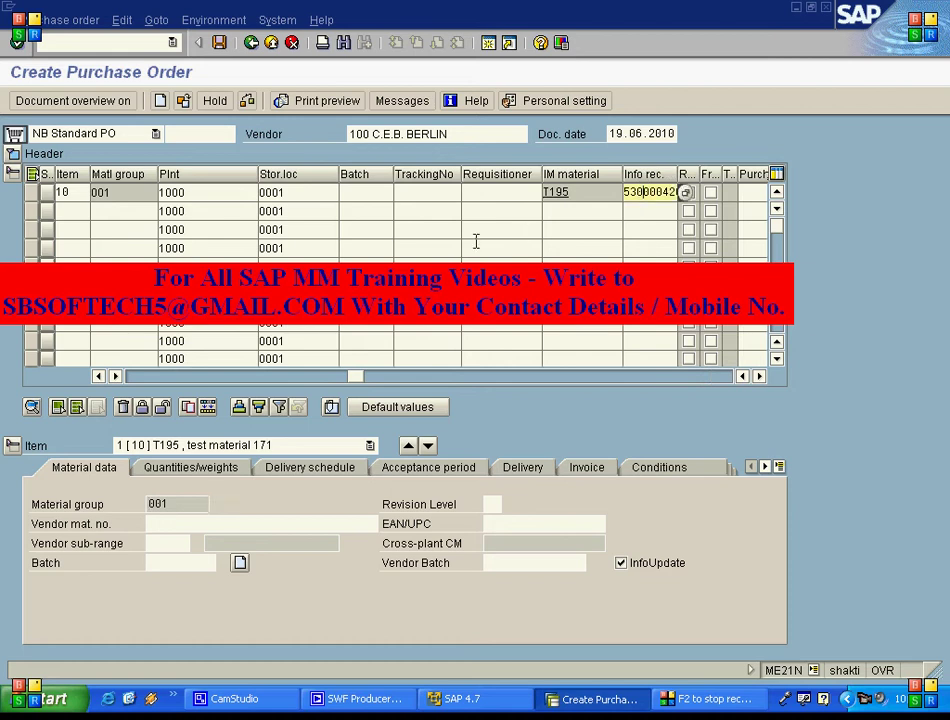
pyautogui.click(645, 469)
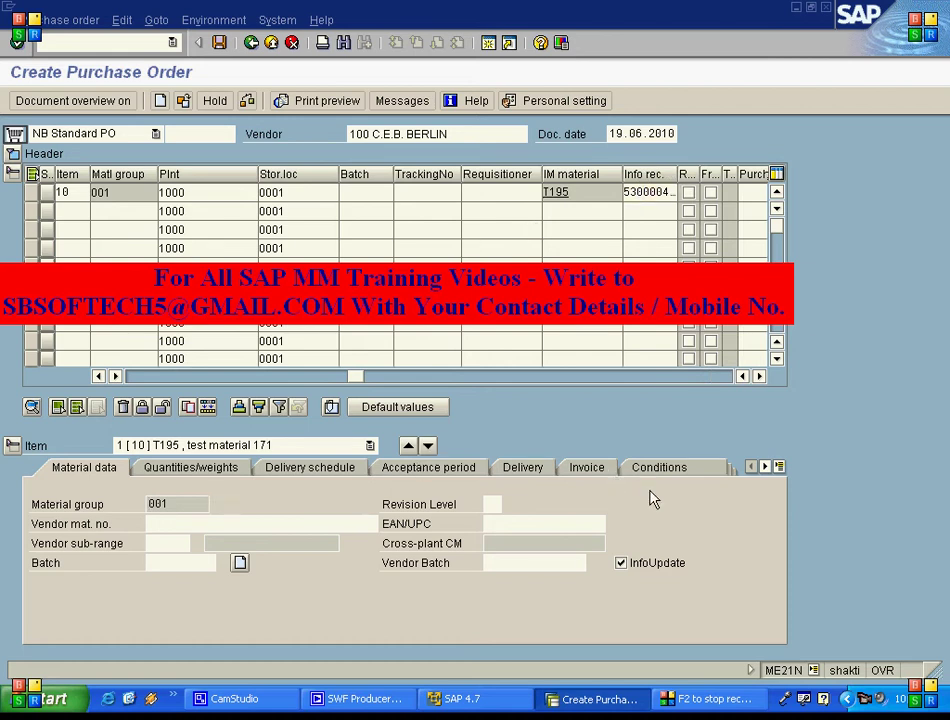
pyautogui.click(274, 426)
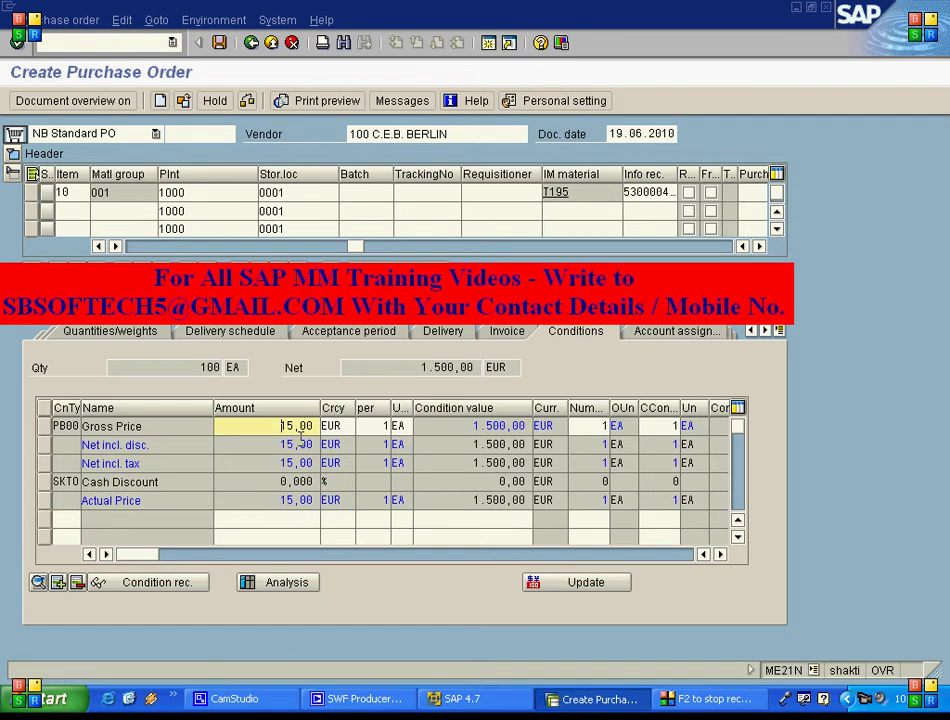
pyautogui.click(43, 427)
pyautogui.press('F2')
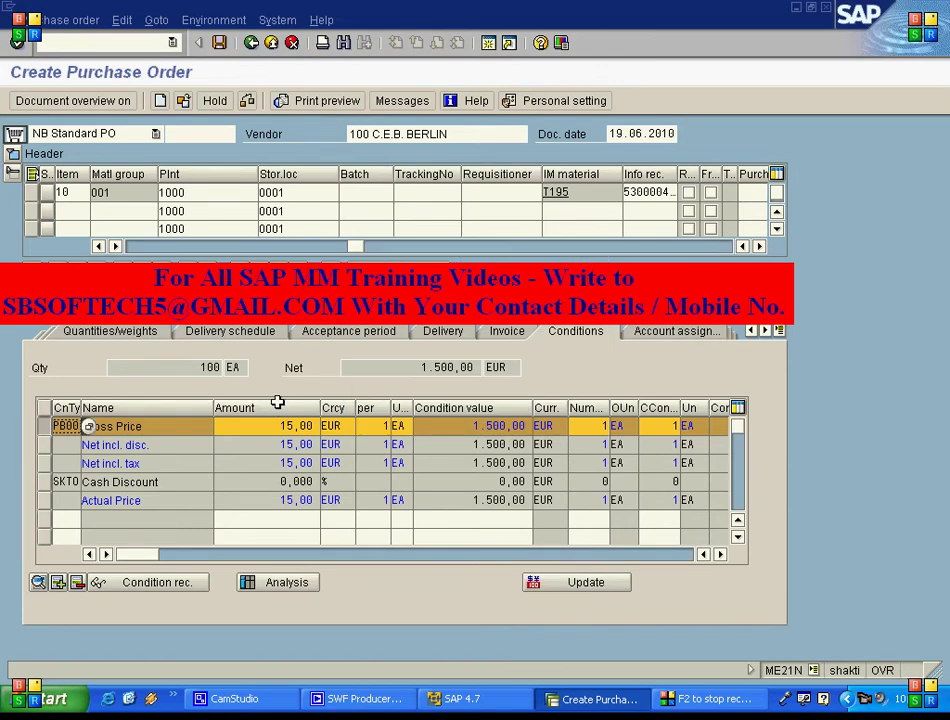
pyautogui.moveTo(357, 247); pyautogui.dragTo(128, 244)
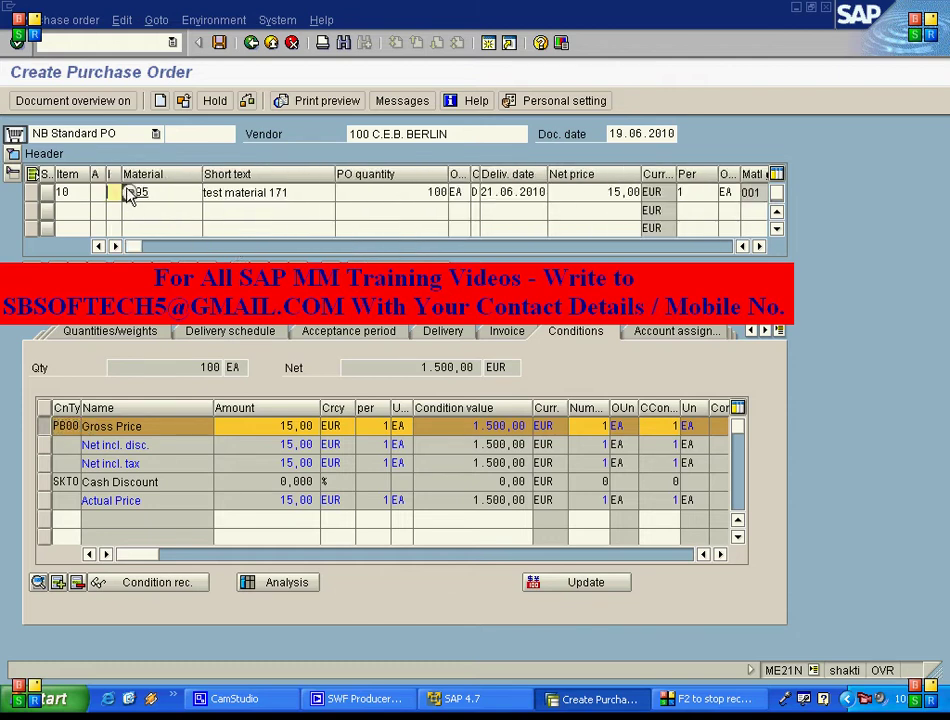
# Set purchase order item 10's item category to K (Consignment) and save the purchase order
pyautogui.press('F4')
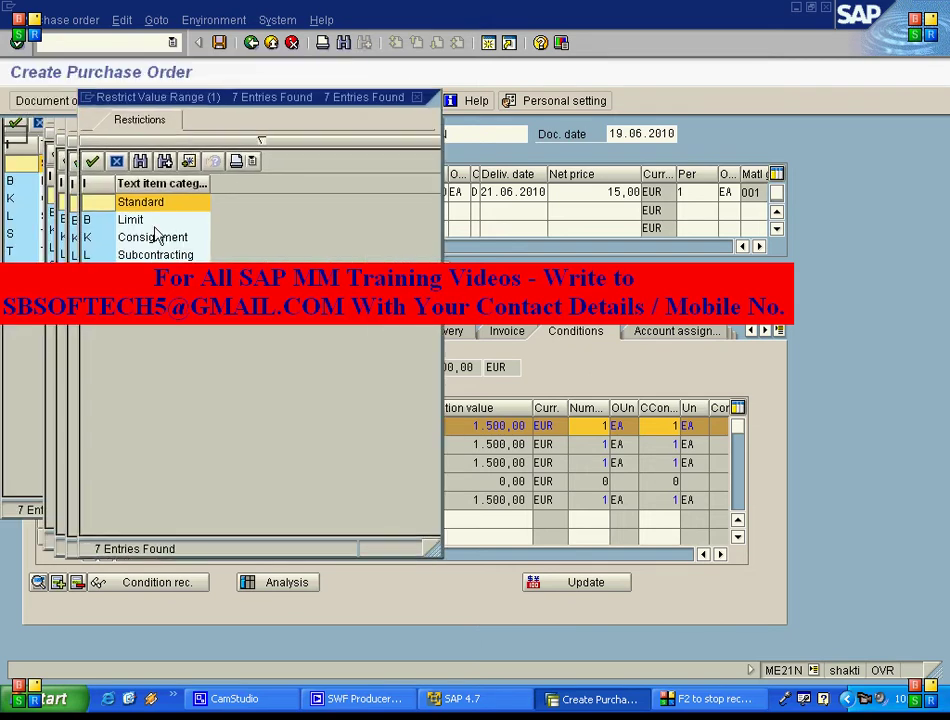
pyautogui.press('Down')
pyautogui.press('Down')
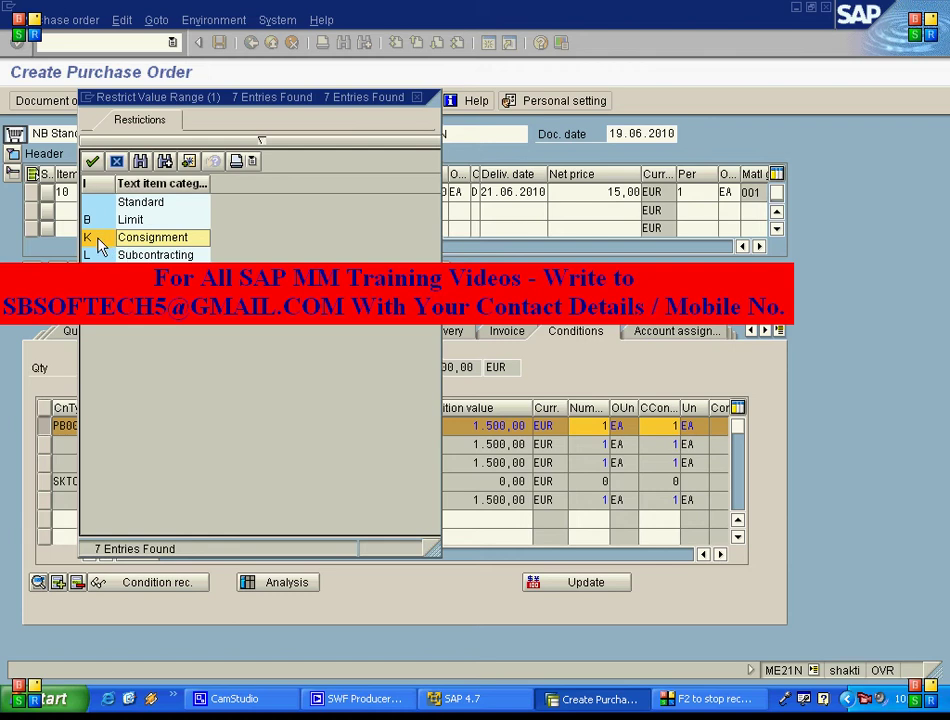
pyautogui.press('Return')
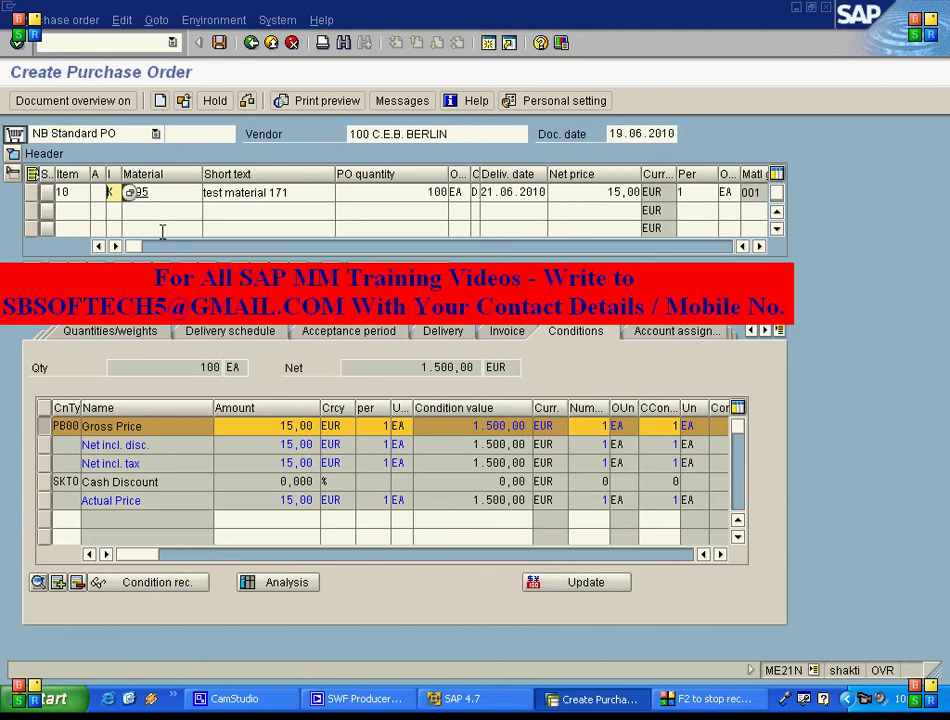
pyautogui.press('Return')
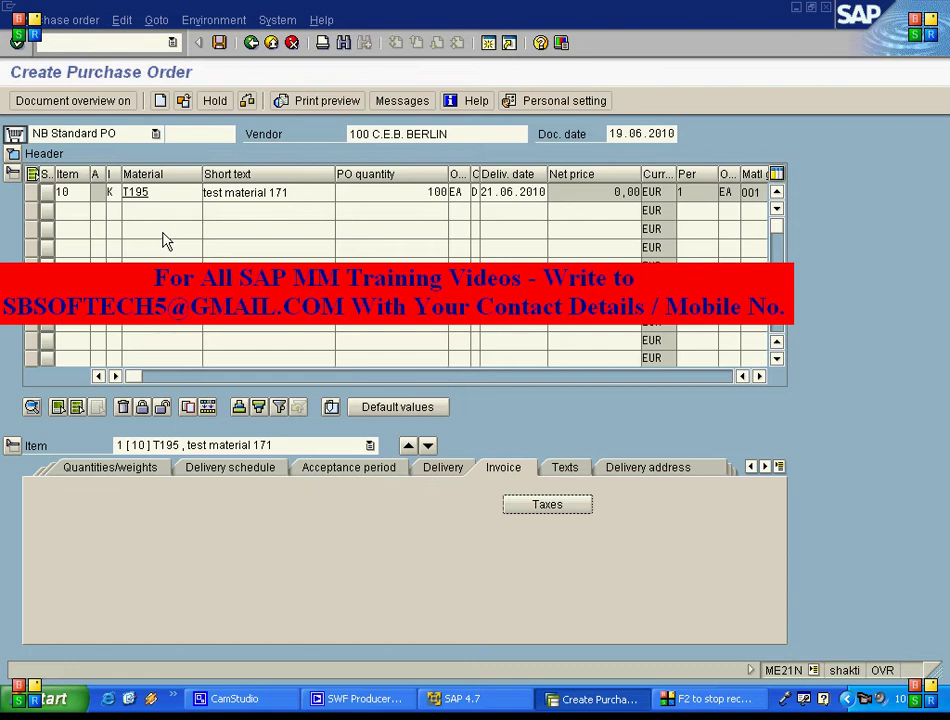
pyautogui.click(220, 43)
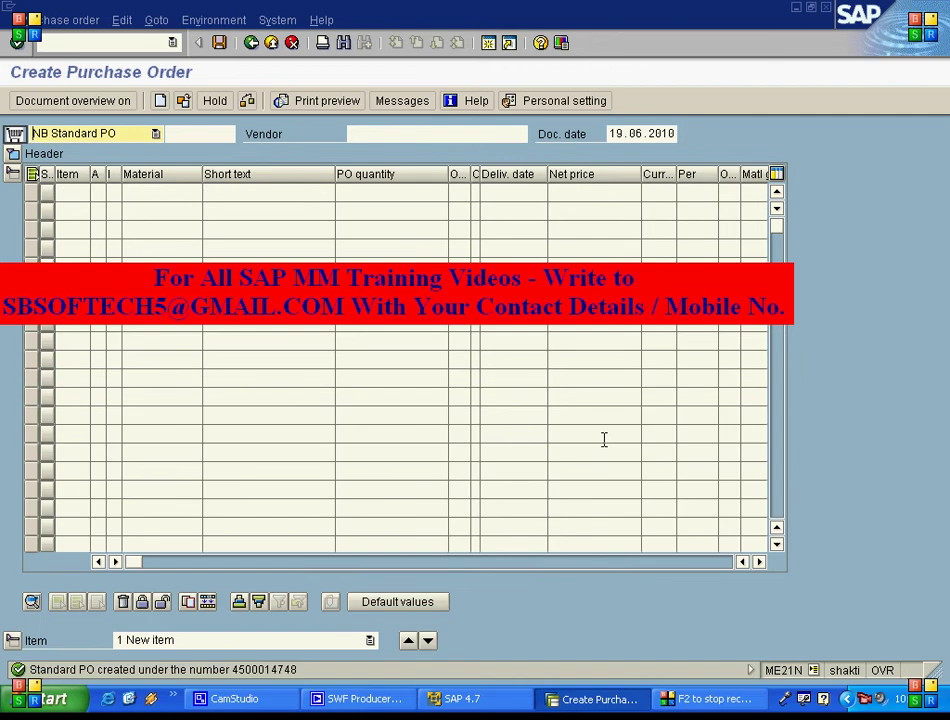
# Display the saved purchase order and copy its document number
pyautogui.click(183, 100)
pyautogui.click(228, 179)
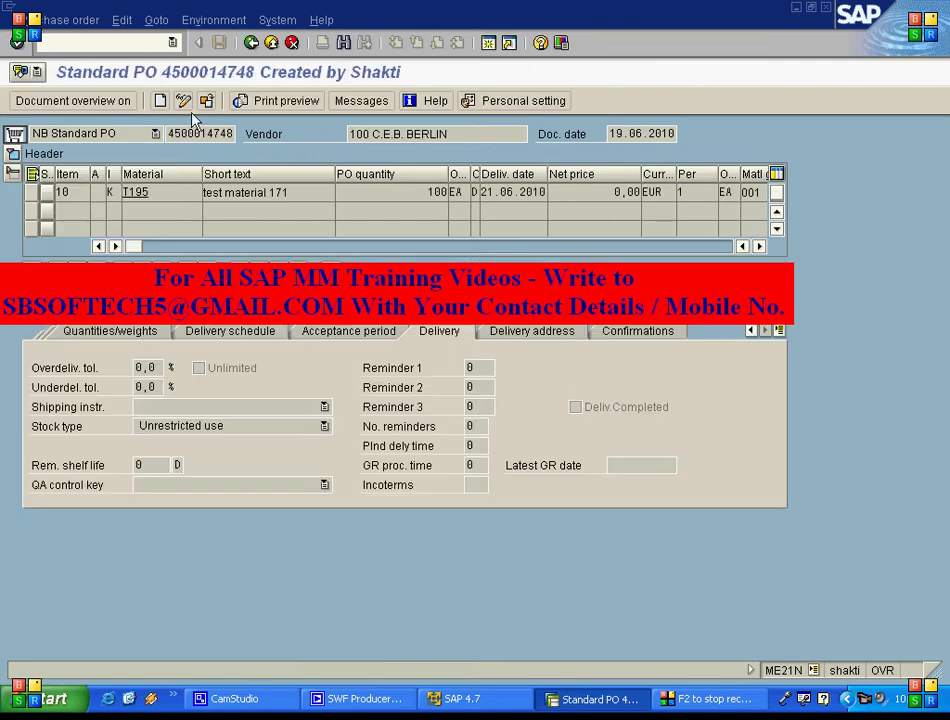
pyautogui.moveTo(170, 133); pyautogui.dragTo(249, 135)
pyautogui.hotkey('ctrl', 'c')
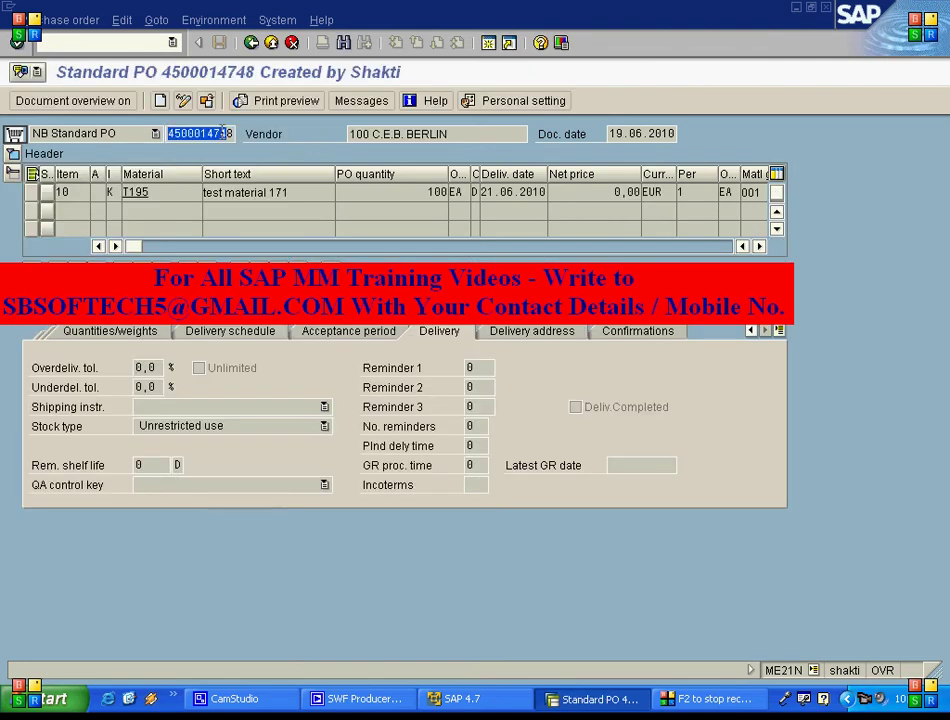
# Open the MIGO goods receipt transaction and load the purchase order using the copied number
pyautogui.click(186, 76)
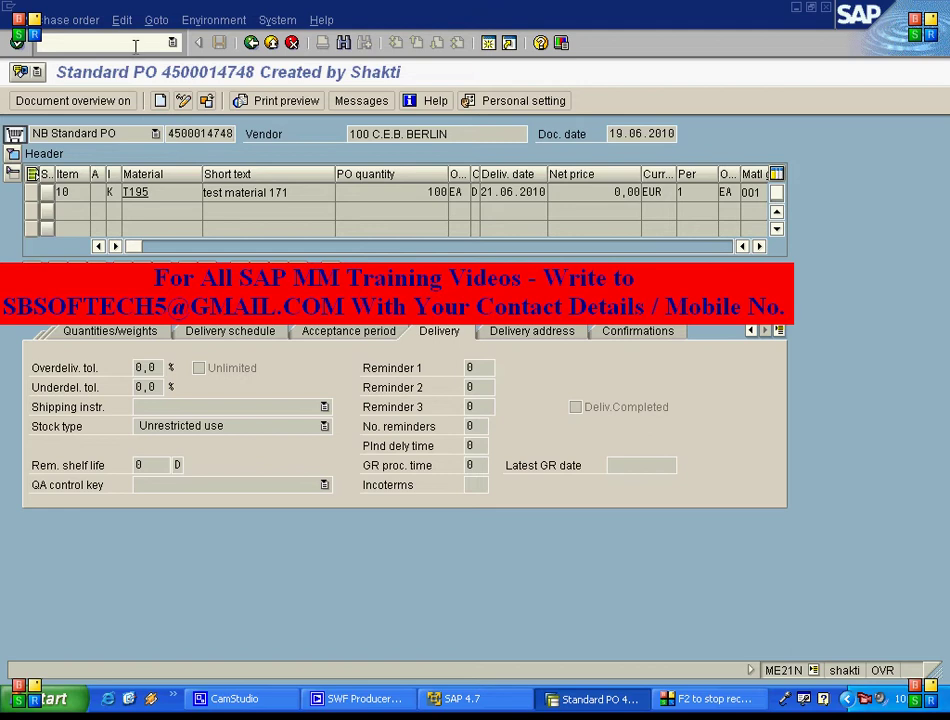
pyautogui.write('/OMIG')
pyautogui.press('Return')
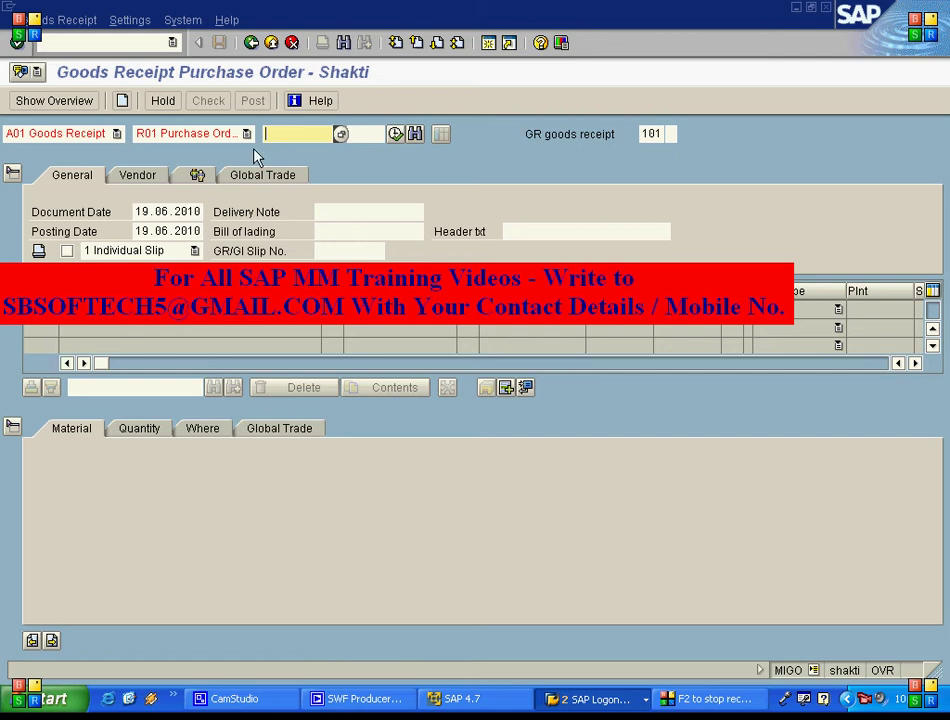
pyautogui.hotkey('ctrl', 'v')
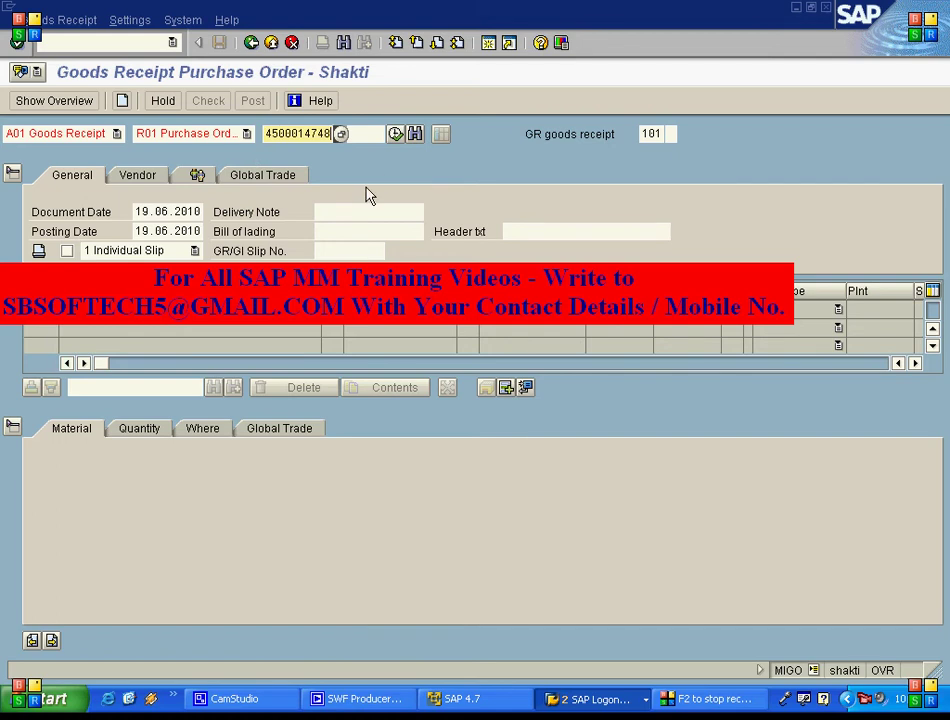
pyautogui.click(397, 134)
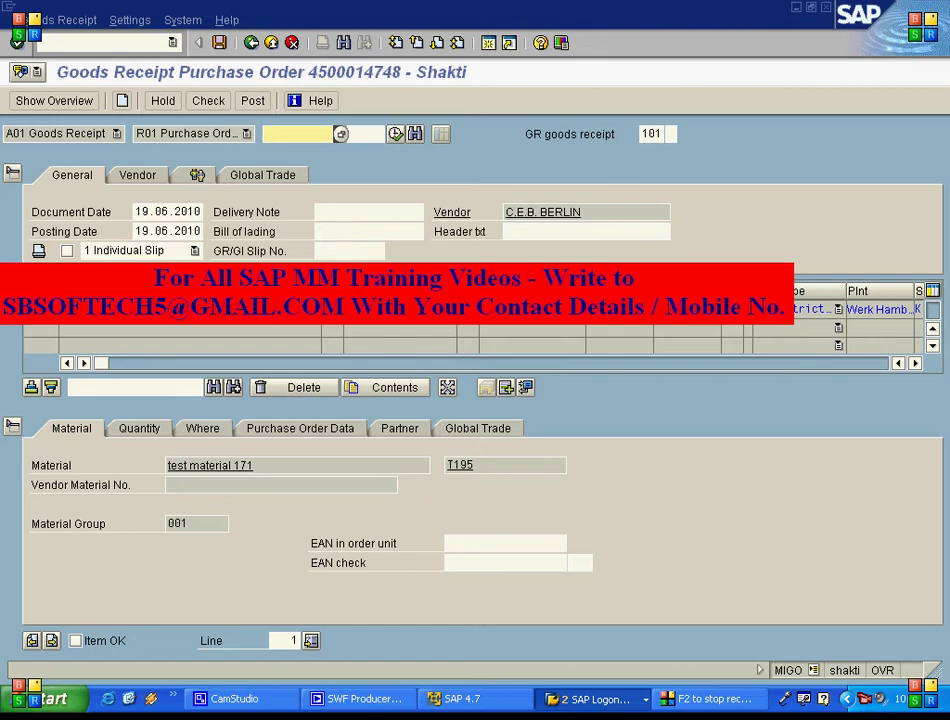
# Mark the goods receipt item as OK and check its quantity details
pyautogui.click(76, 640)
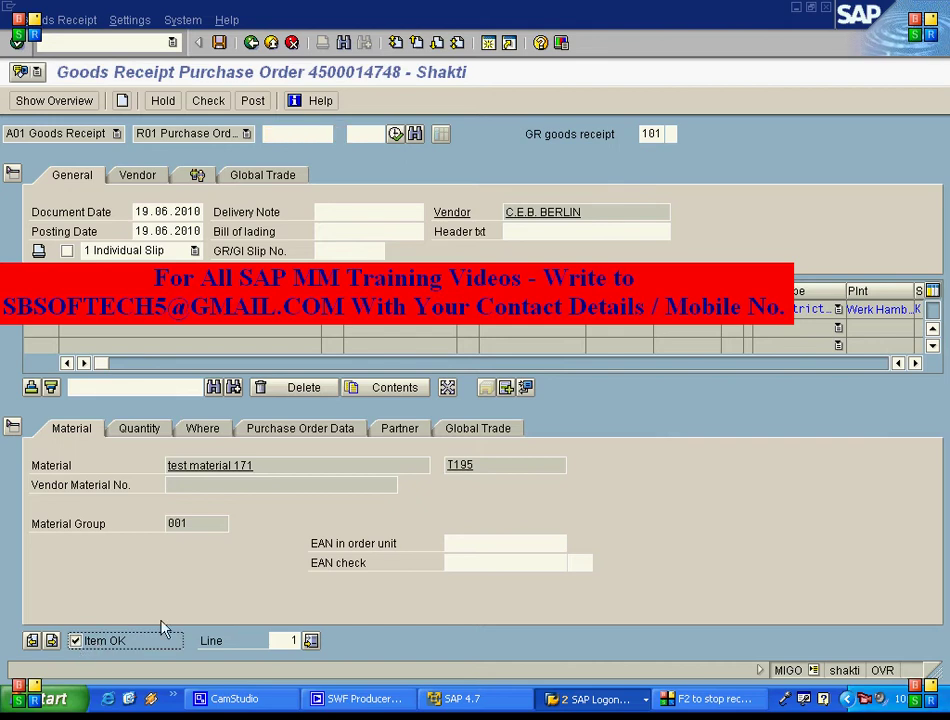
pyautogui.click(146, 430)
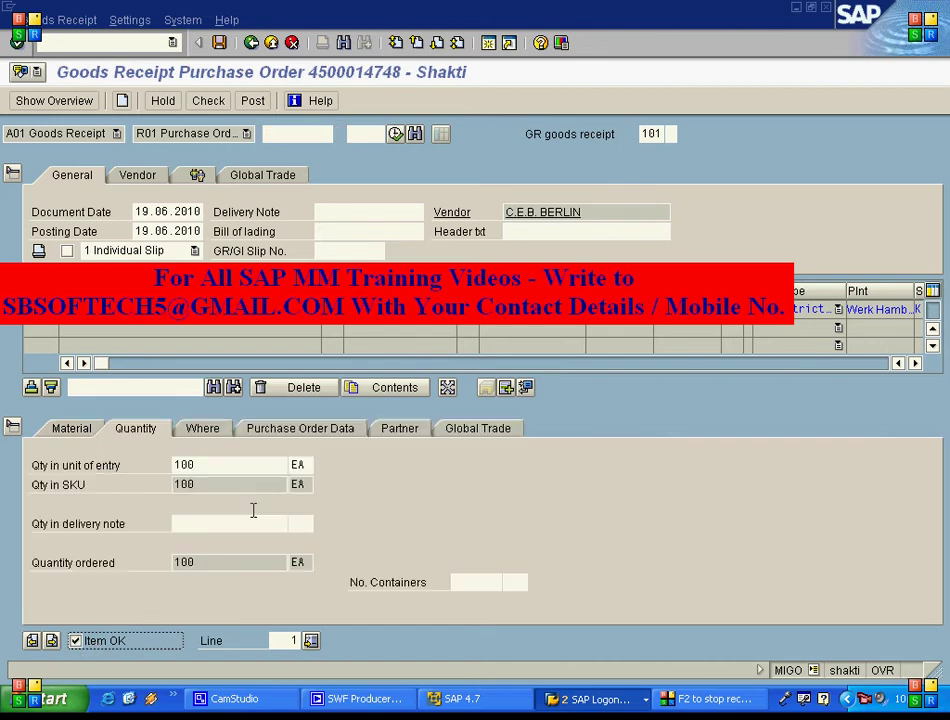
pyautogui.click(208, 464)
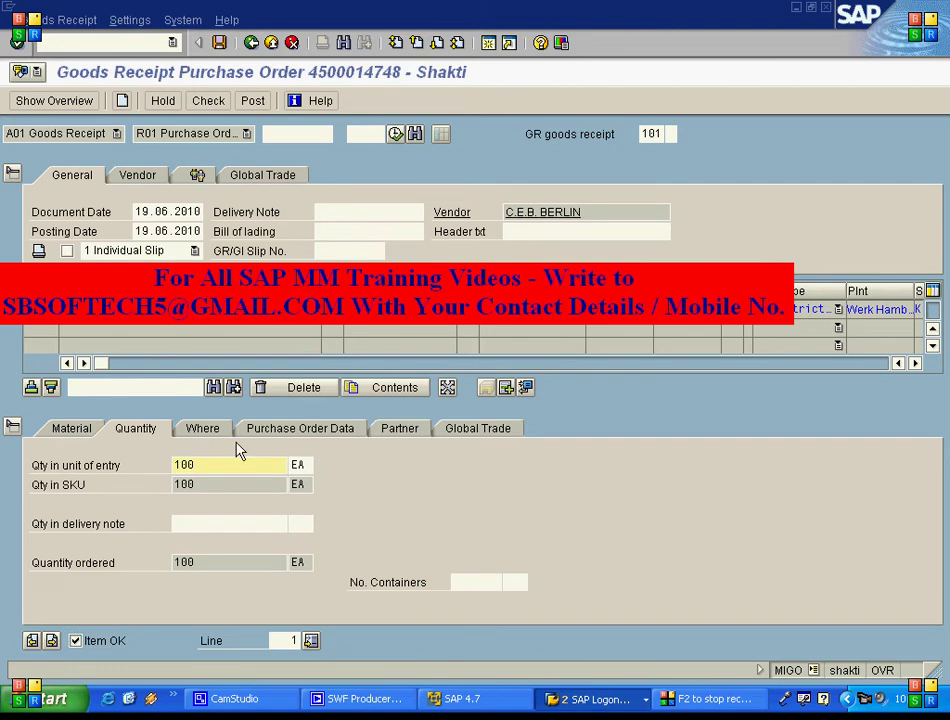
# Examine the receipt item's movement type and available special stock indicators, and check the stock overview for material T195
pyautogui.click(203, 430)
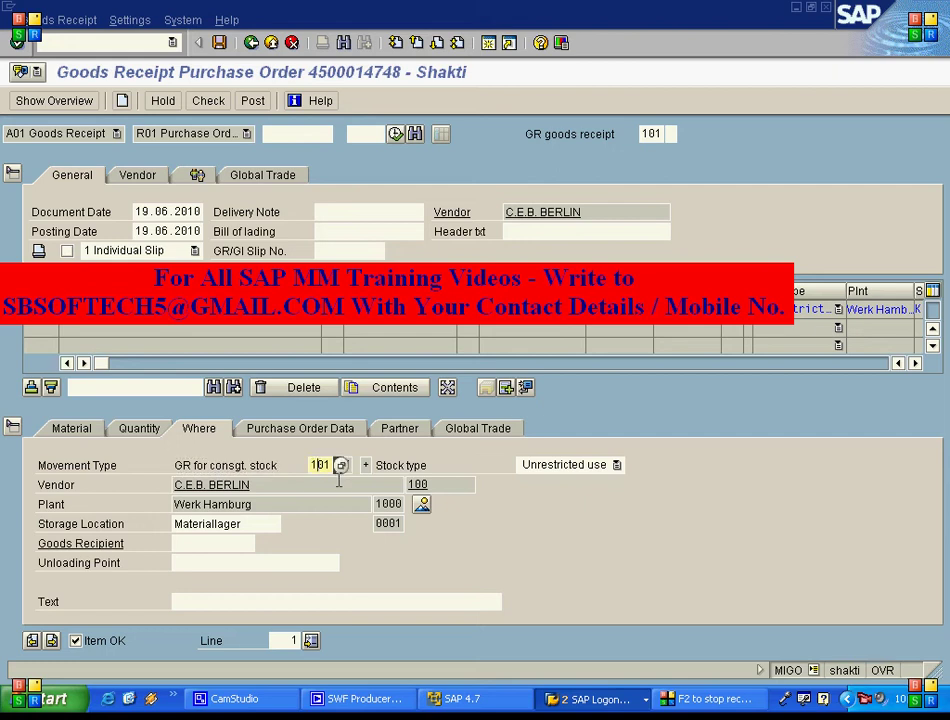
pyautogui.press('Return')
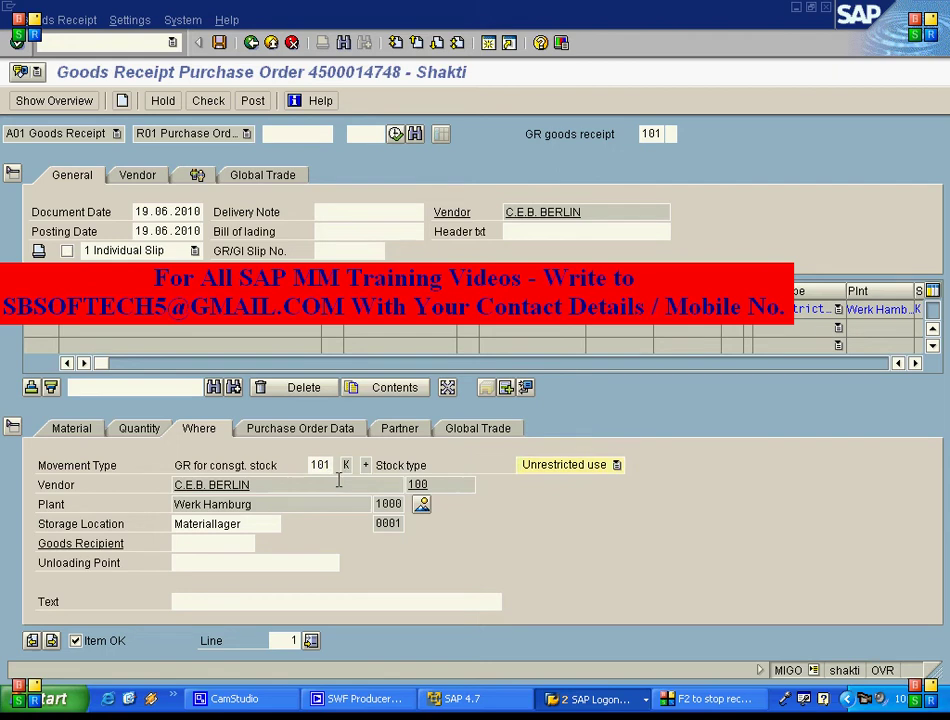
pyautogui.click(348, 465)
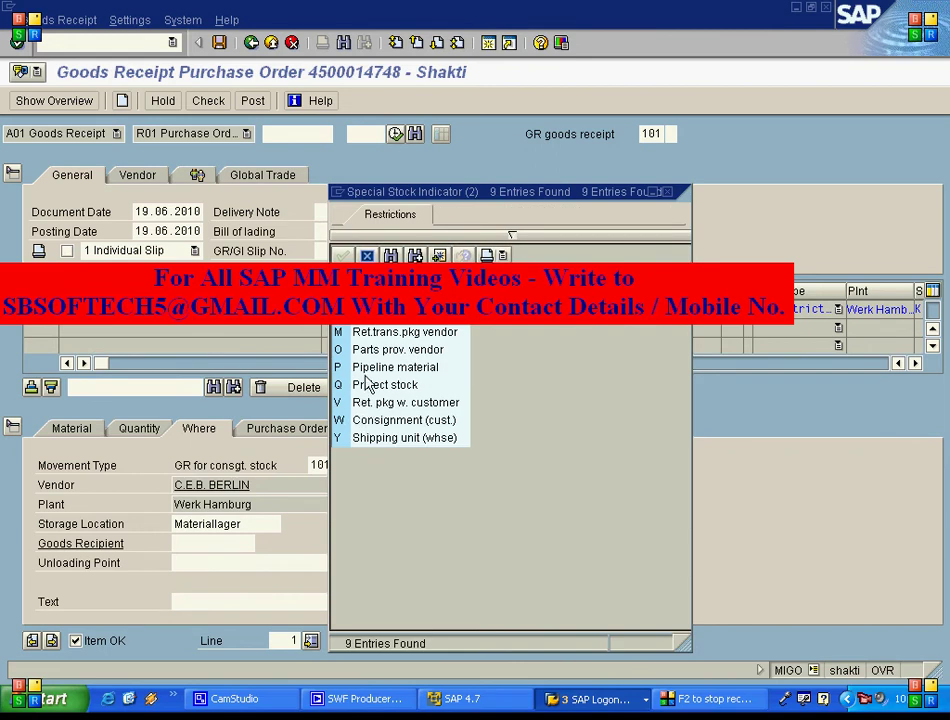
pyautogui.click(367, 257)
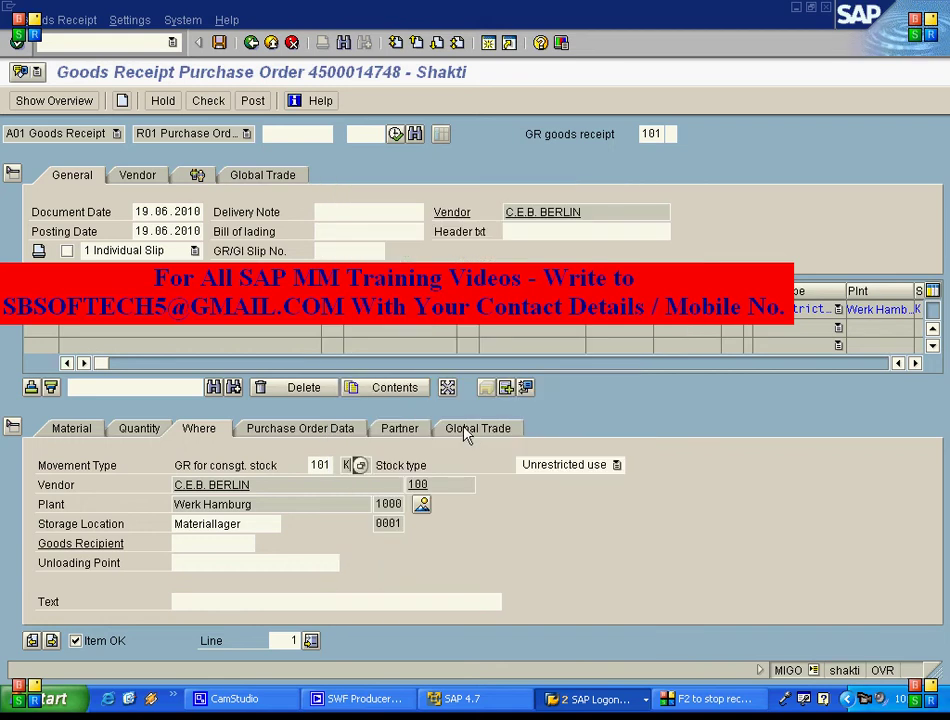
pyautogui.click(423, 505)
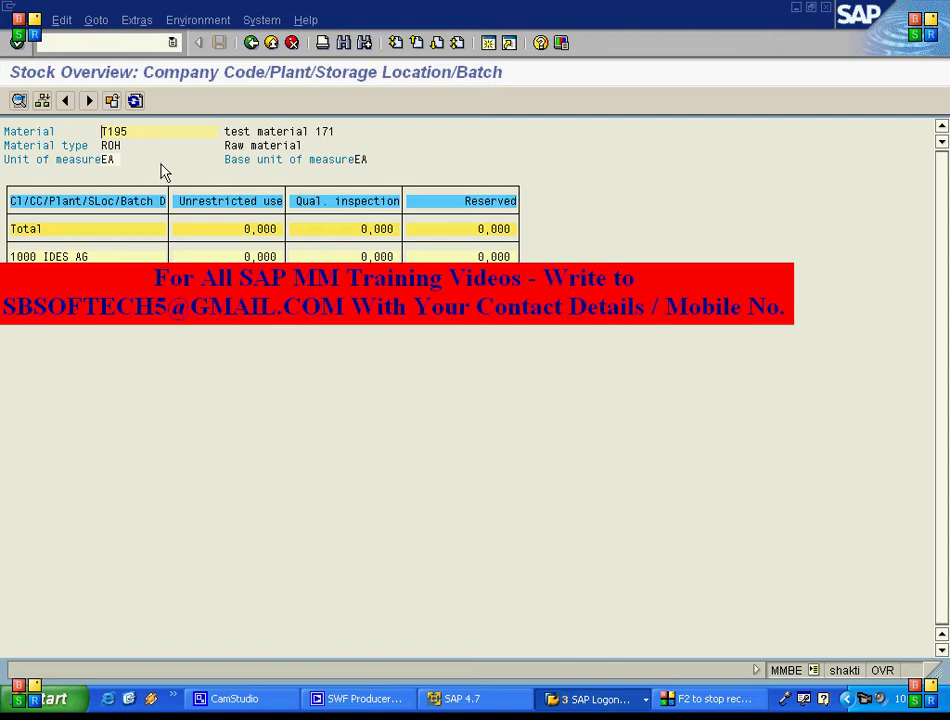
pyautogui.click(251, 42)
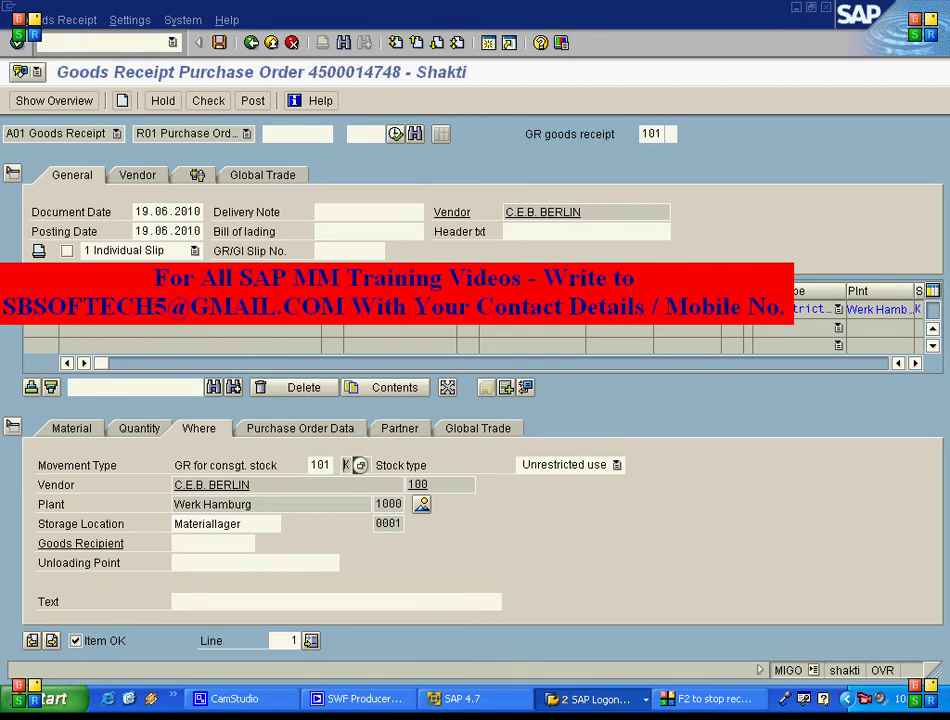
# Examine the total stock in material T195's Accounting 1 data for plant 1000 and return to the goods receipt
pyautogui.doubleClick(127, 336)
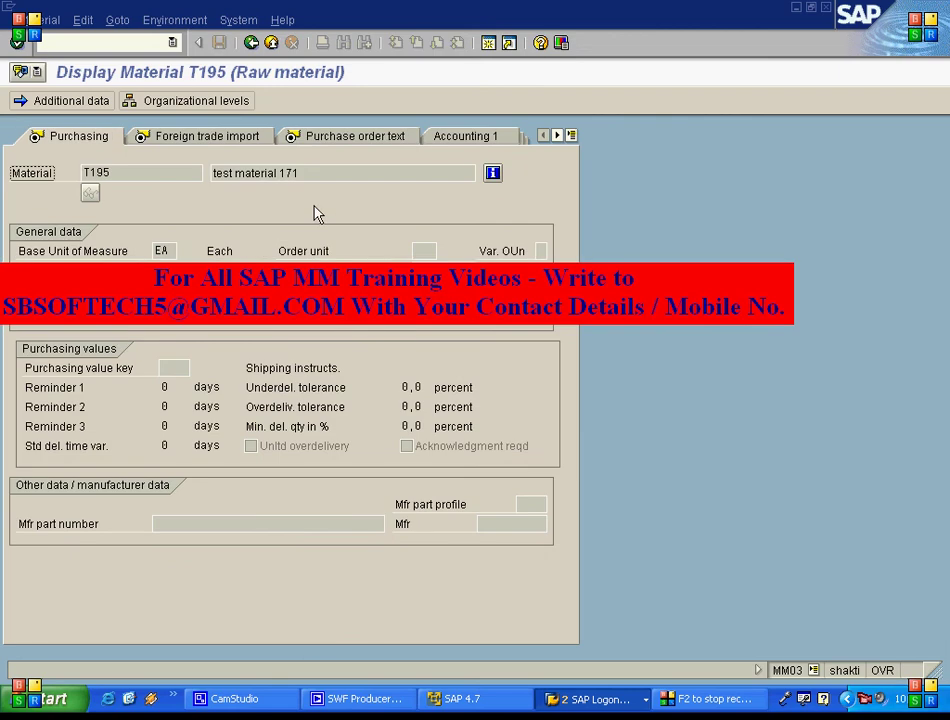
pyautogui.click(466, 140)
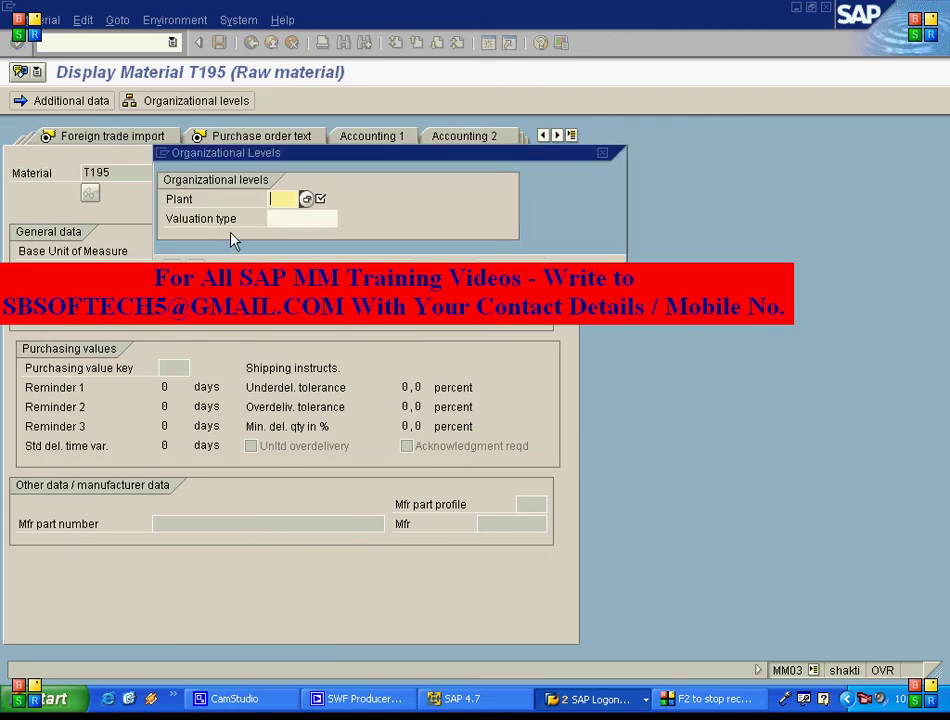
pyautogui.write('1000')
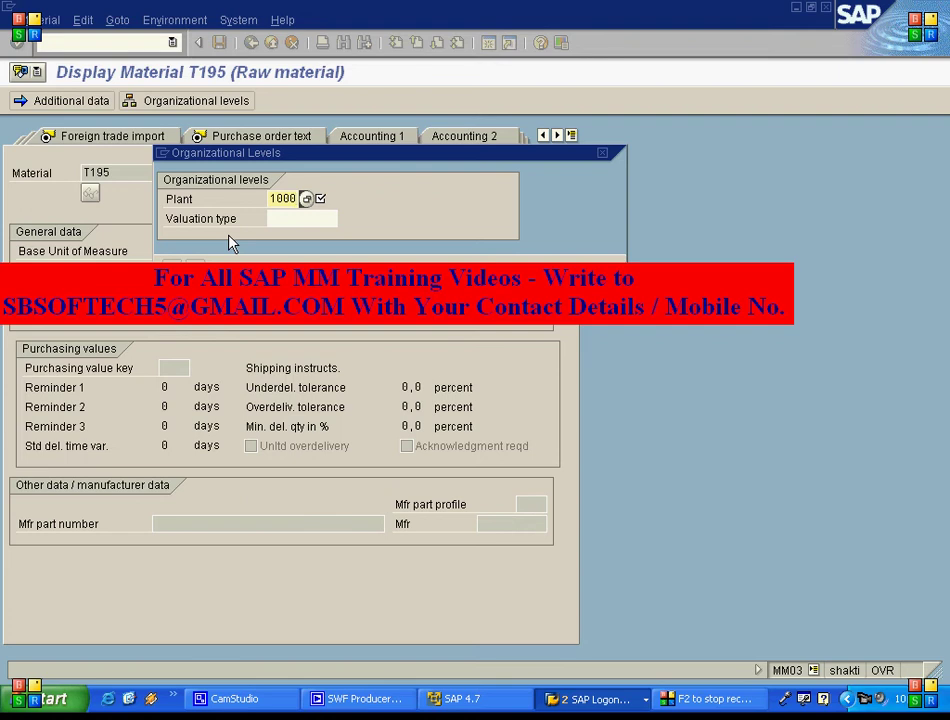
pyautogui.press('Return')
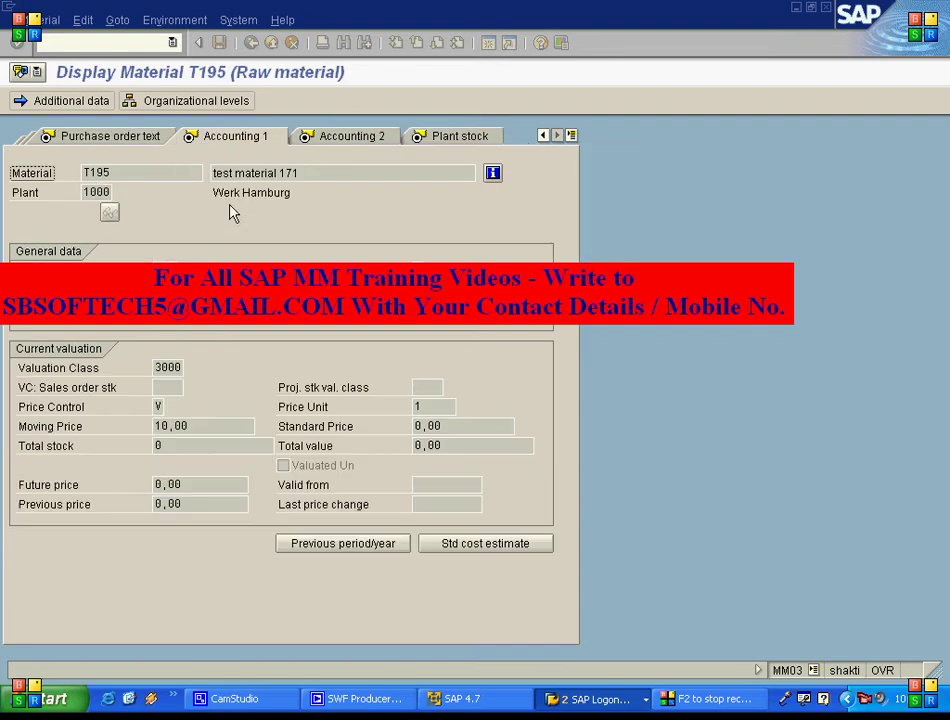
pyautogui.click(178, 446)
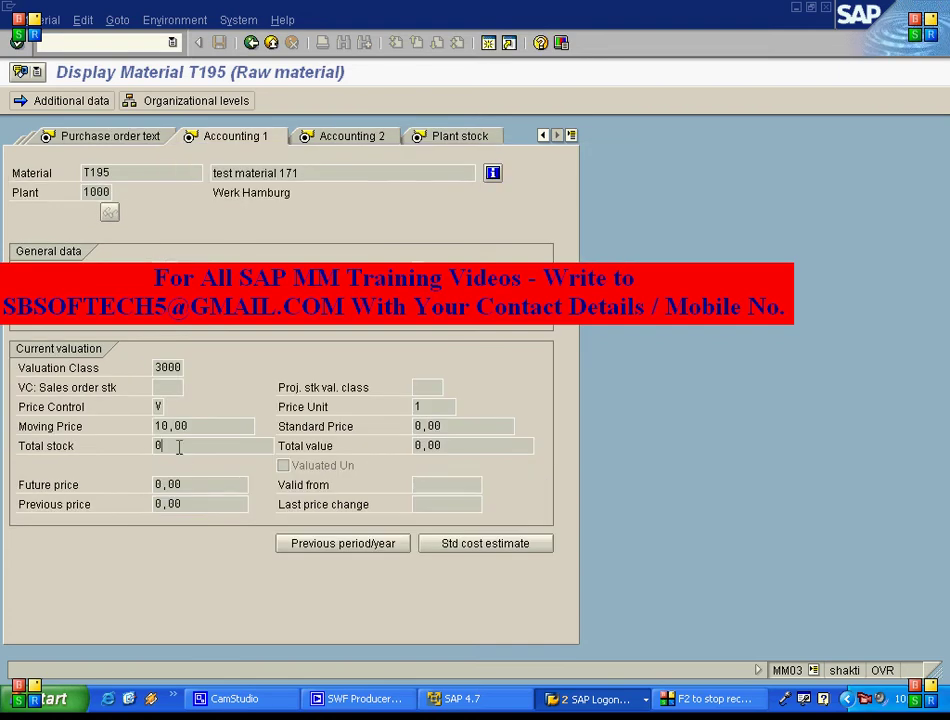
pyautogui.click(251, 42)
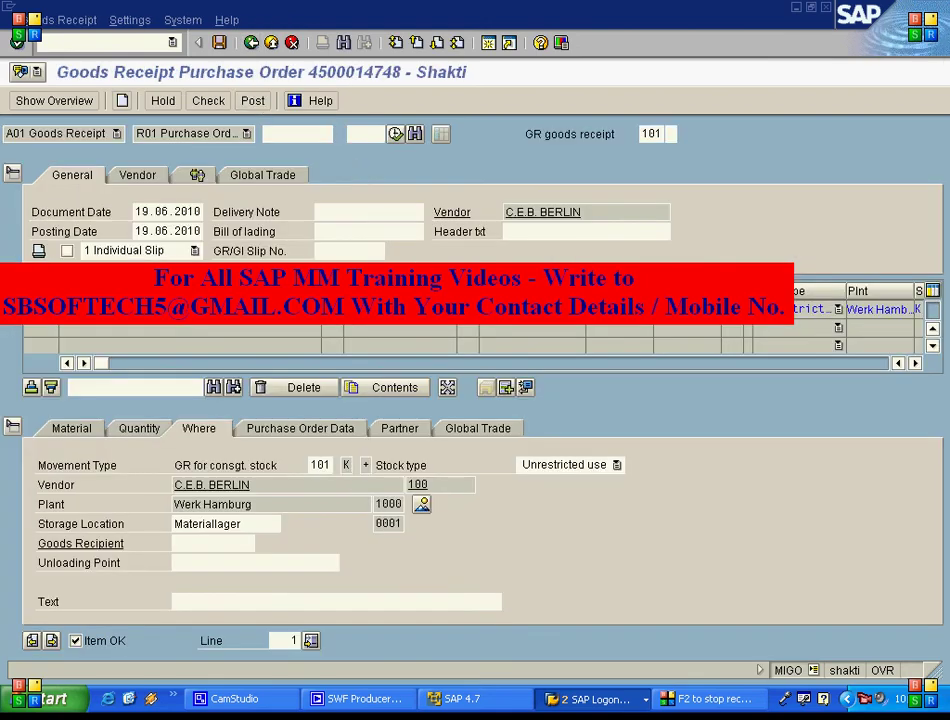
# Post the goods receipt and display its material document in MIGO
pyautogui.click(253, 101)
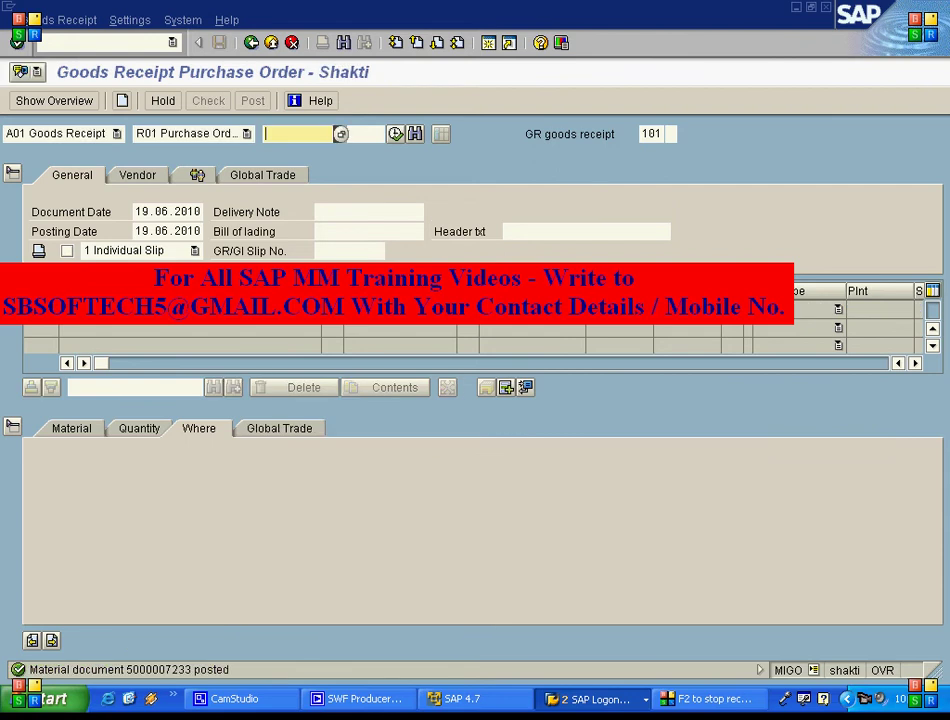
pyautogui.click(110, 133)
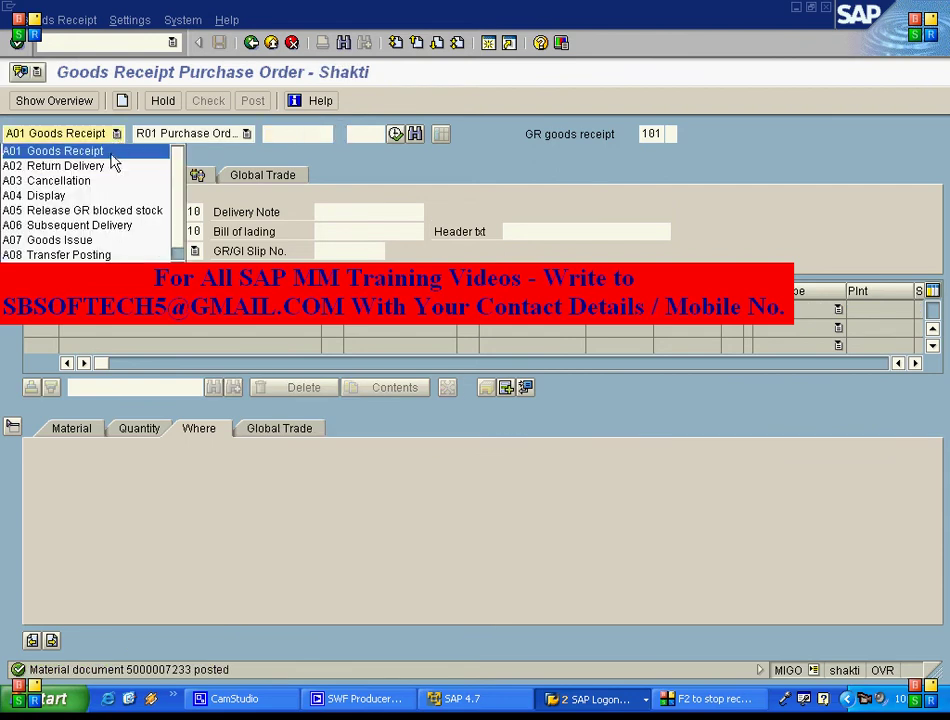
pyautogui.click(111, 196)
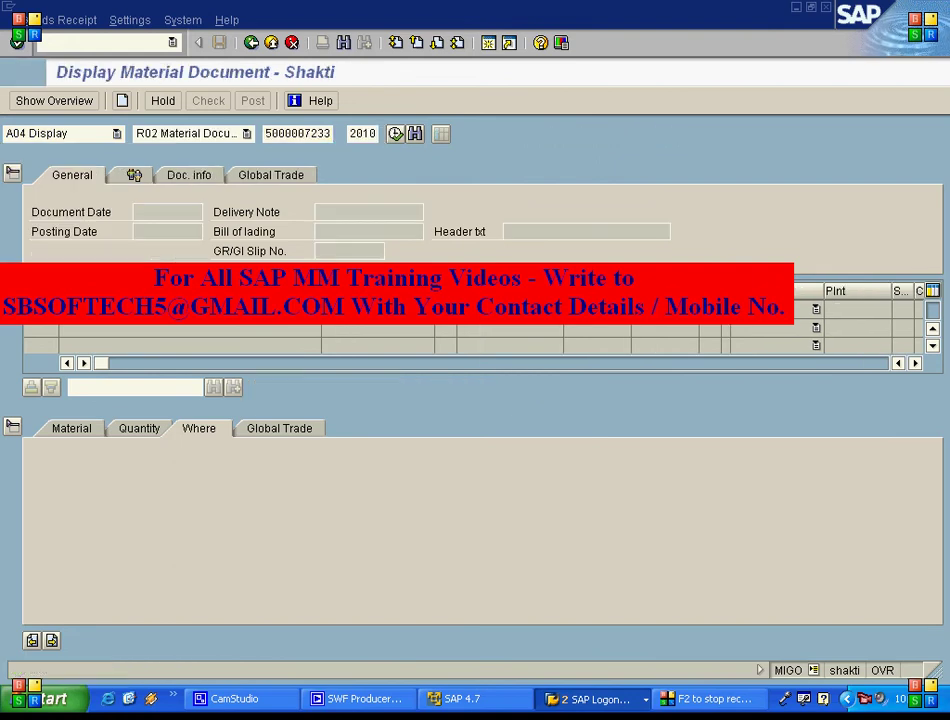
pyautogui.press('Return')
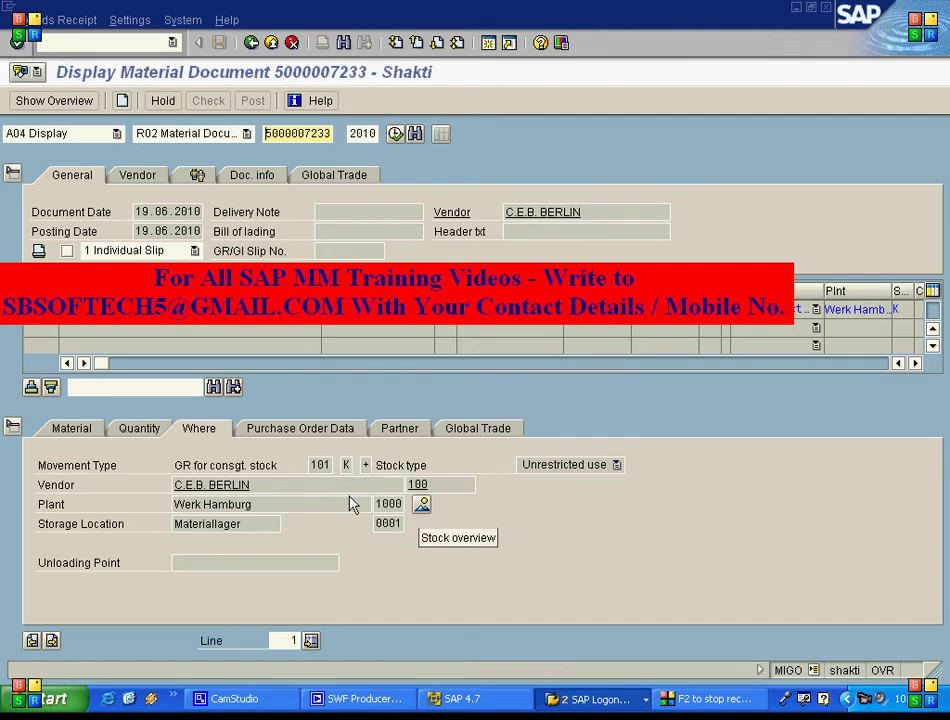
# Examine the vendor consignment stock of T195 in the stock overview and return to the material document
pyautogui.click(421, 506)
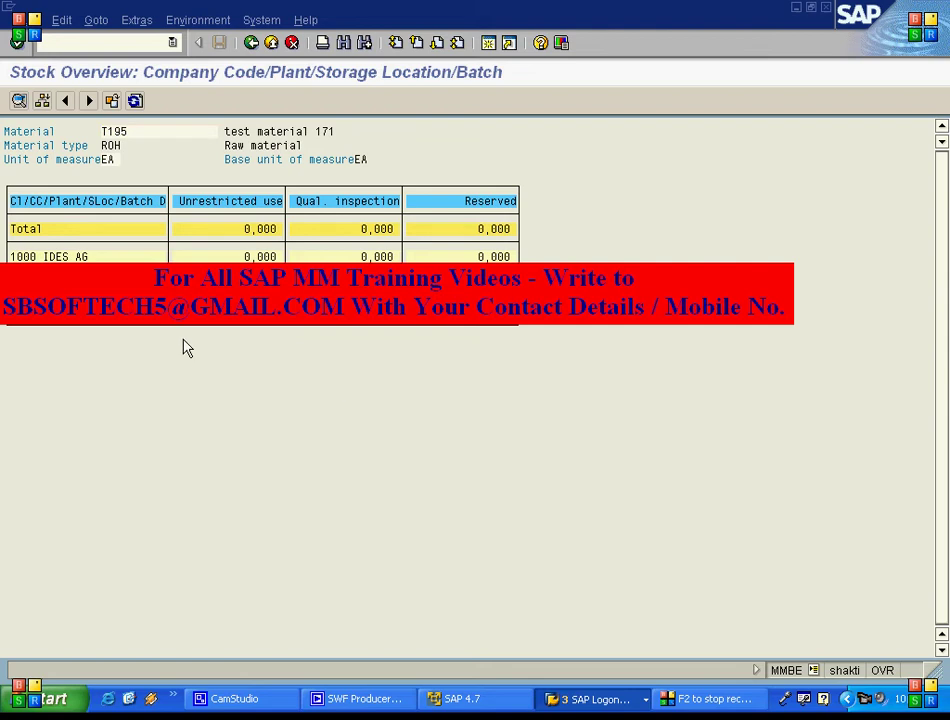
pyautogui.doubleClick(121, 319)
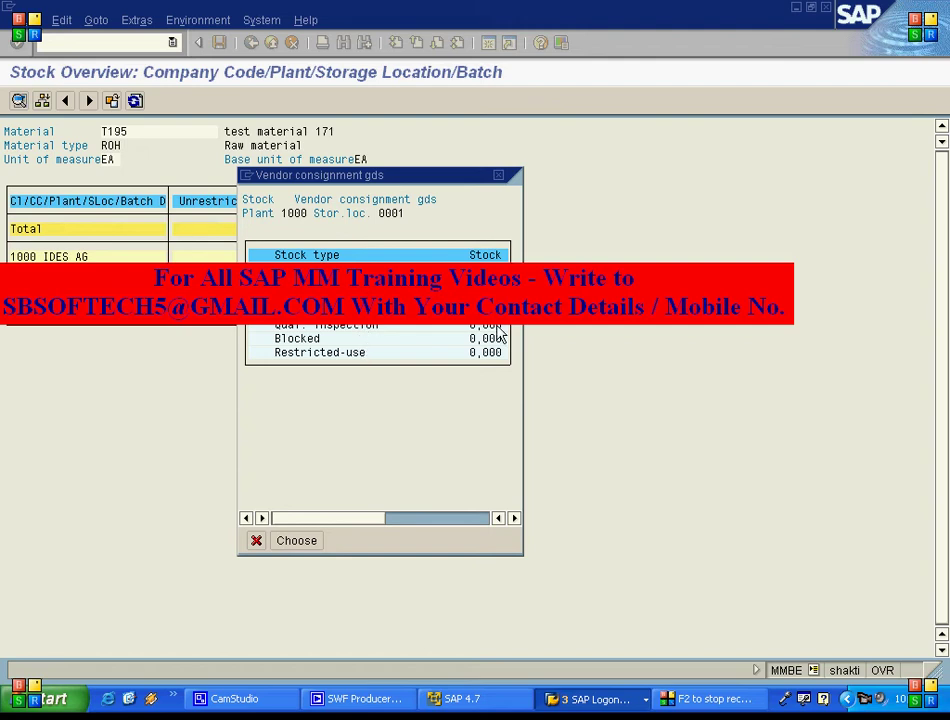
pyautogui.click(256, 541)
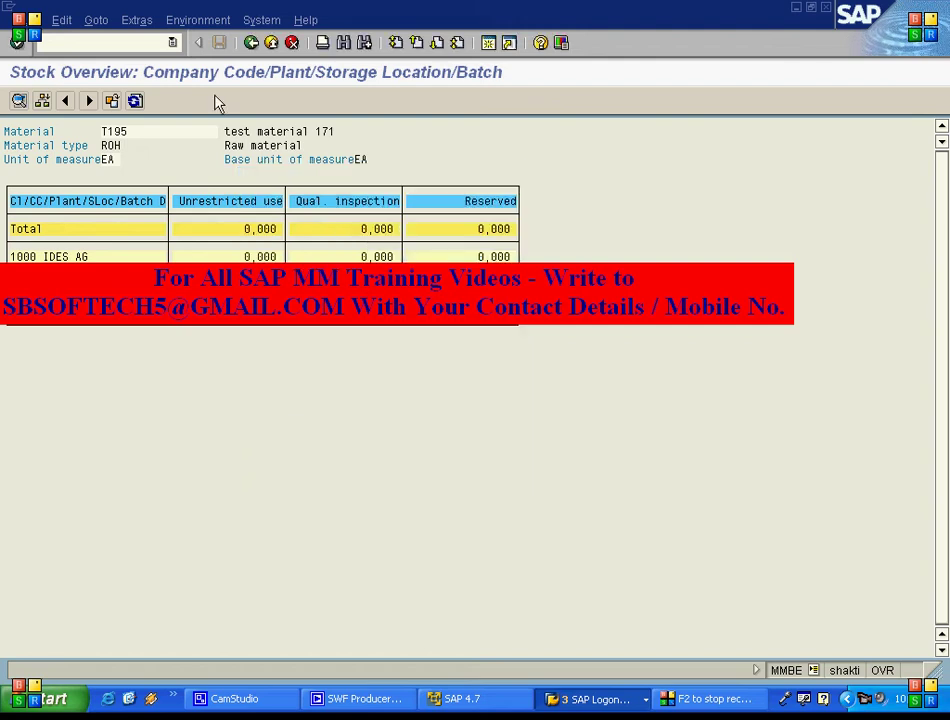
pyautogui.click(251, 44)
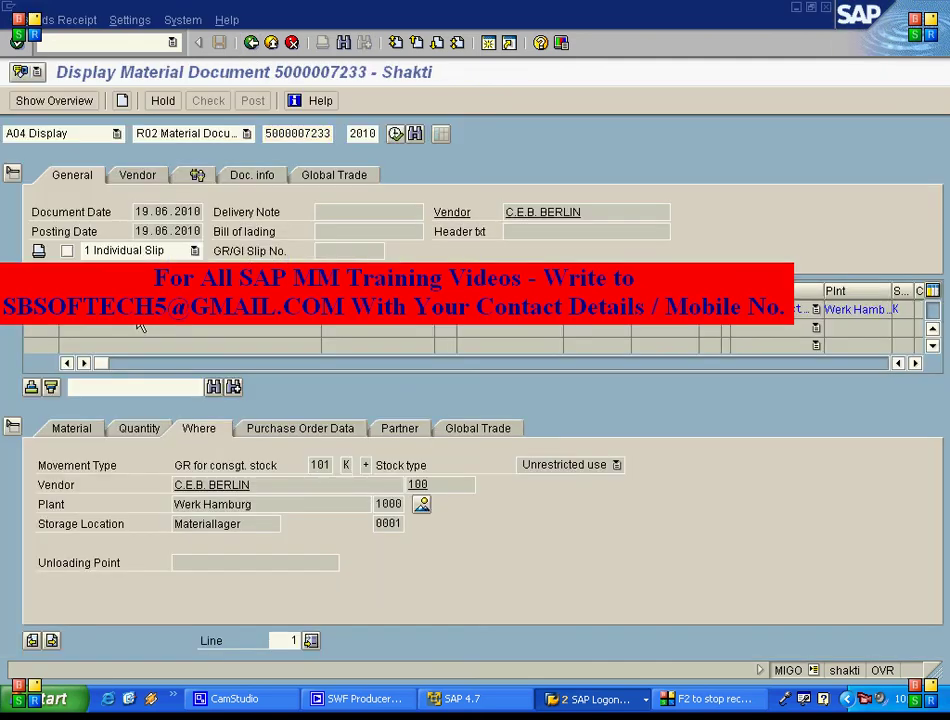
# Examine the total stock and total value in T195's Accounting 1 data for plant 1000 and return to the material document
pyautogui.click(251, 44)
pyautogui.click(471, 144)
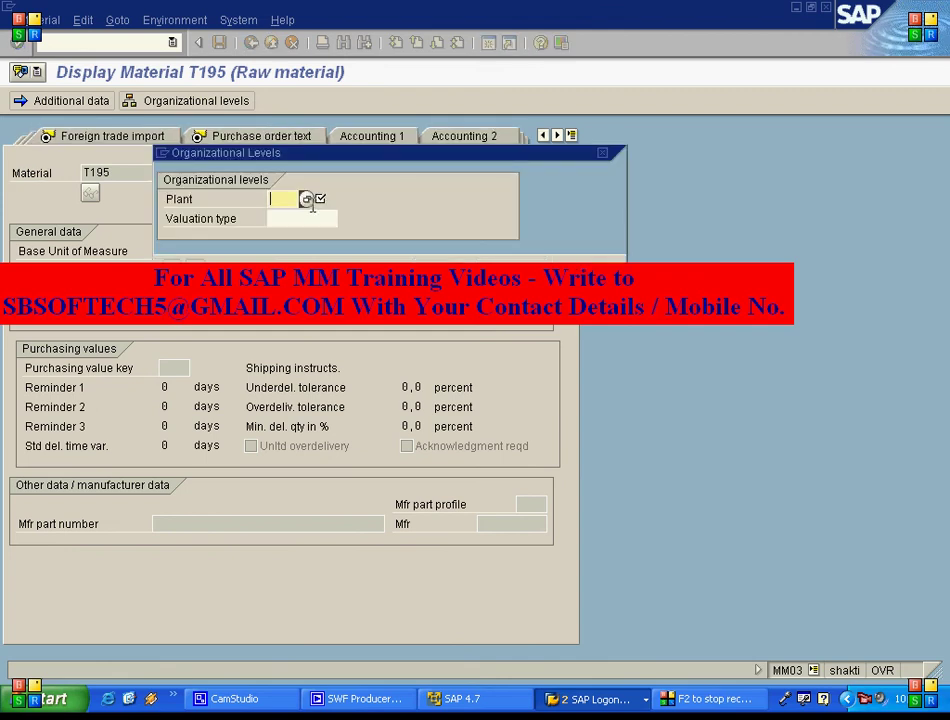
pyautogui.write('1')
pyautogui.press('Down')
pyautogui.press('Return')
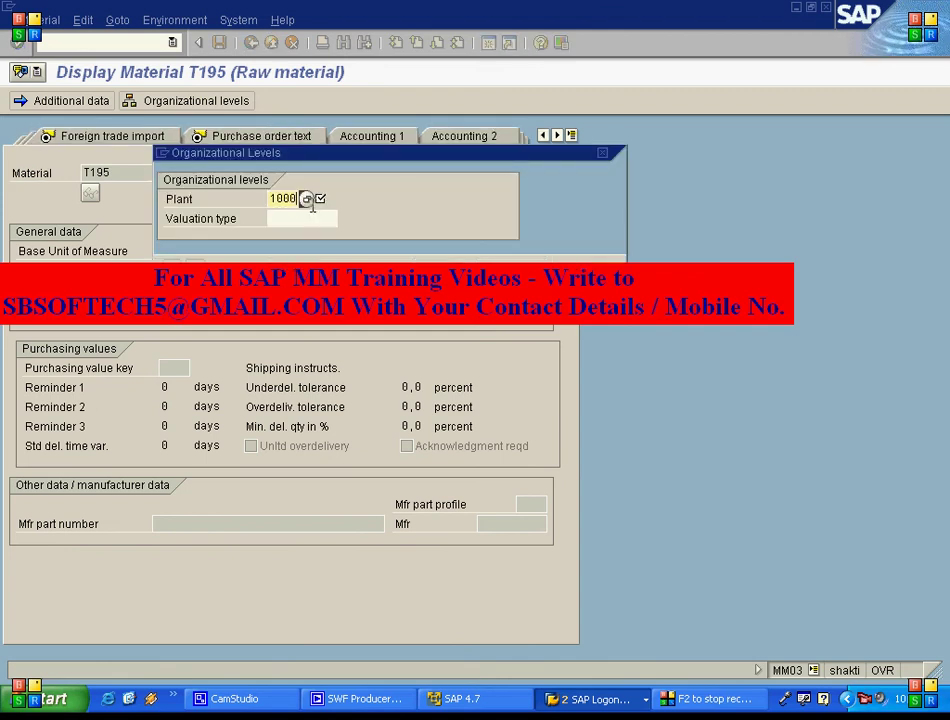
pyautogui.press('Return')
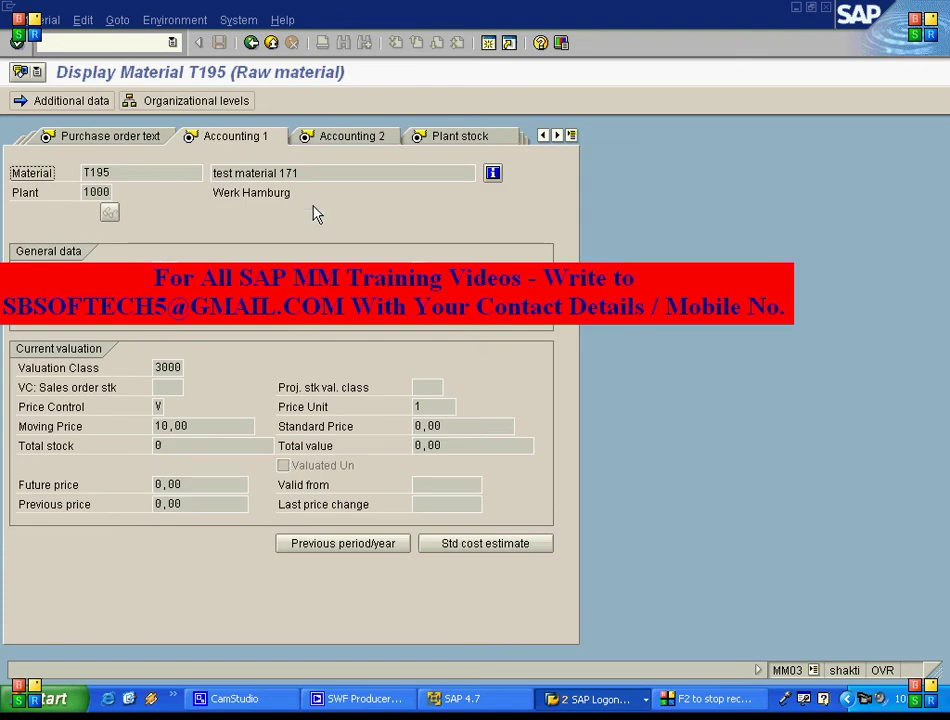
pyautogui.click(195, 447)
pyautogui.click(450, 449)
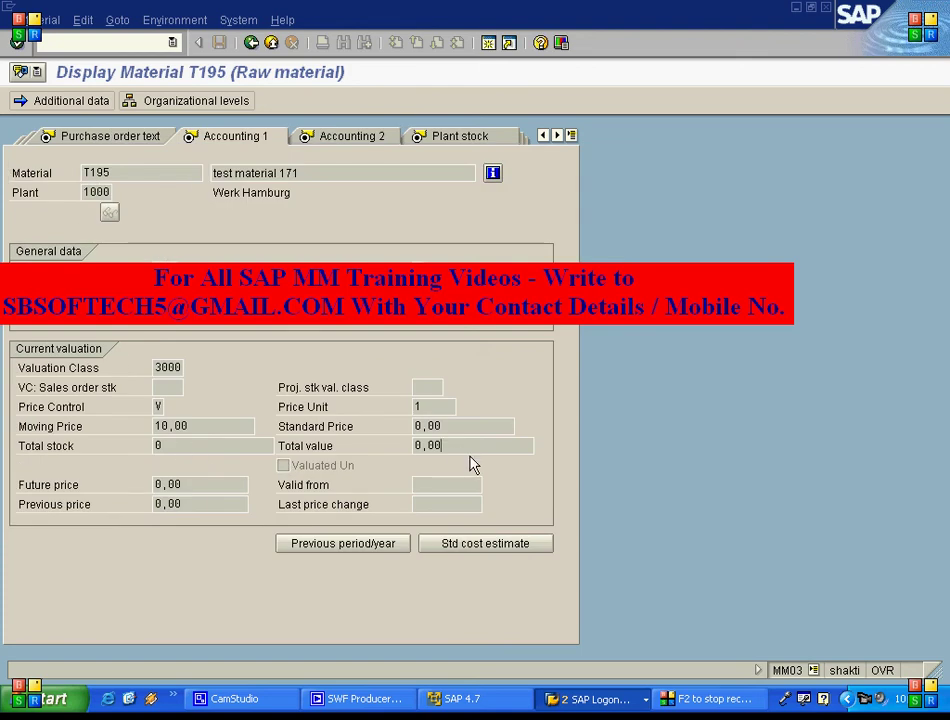
pyautogui.click(251, 43)
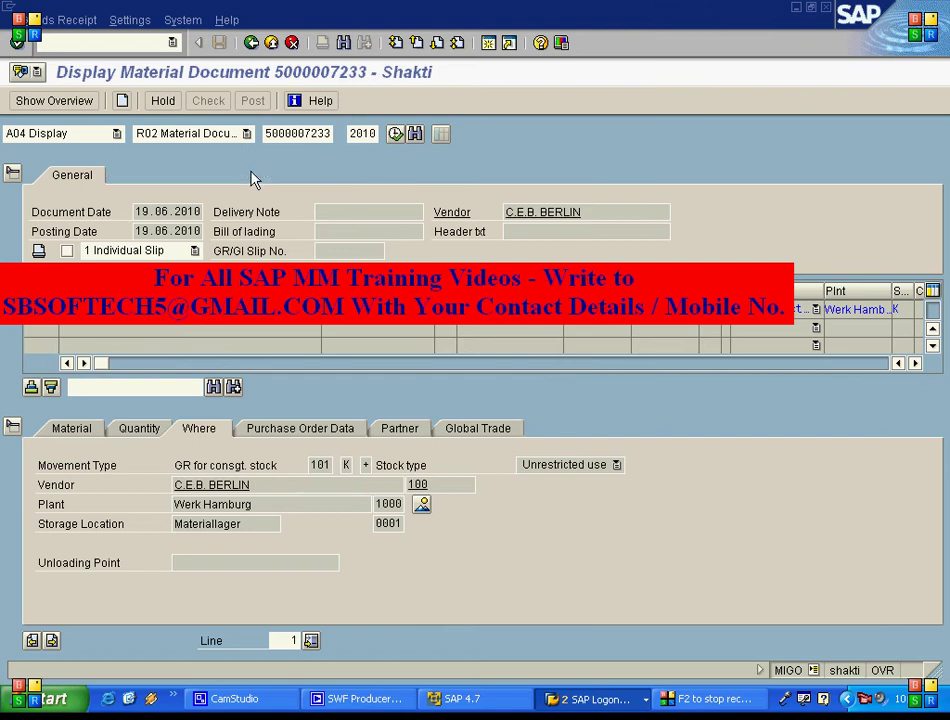
# Check the goods receipt's document information for related FI documents
pyautogui.click(254, 180)
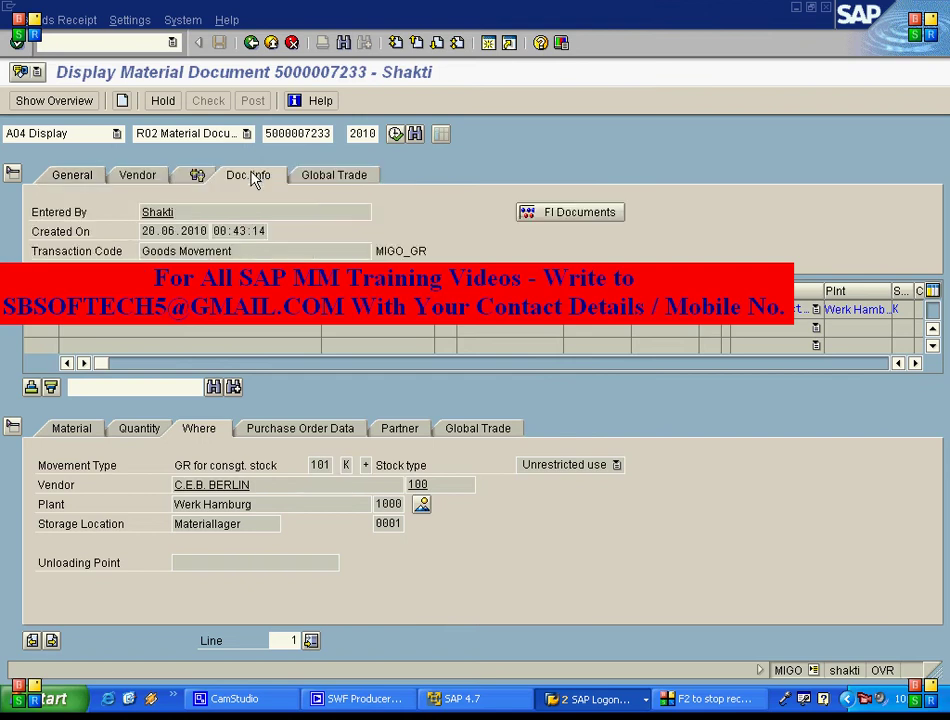
pyautogui.click(574, 216)
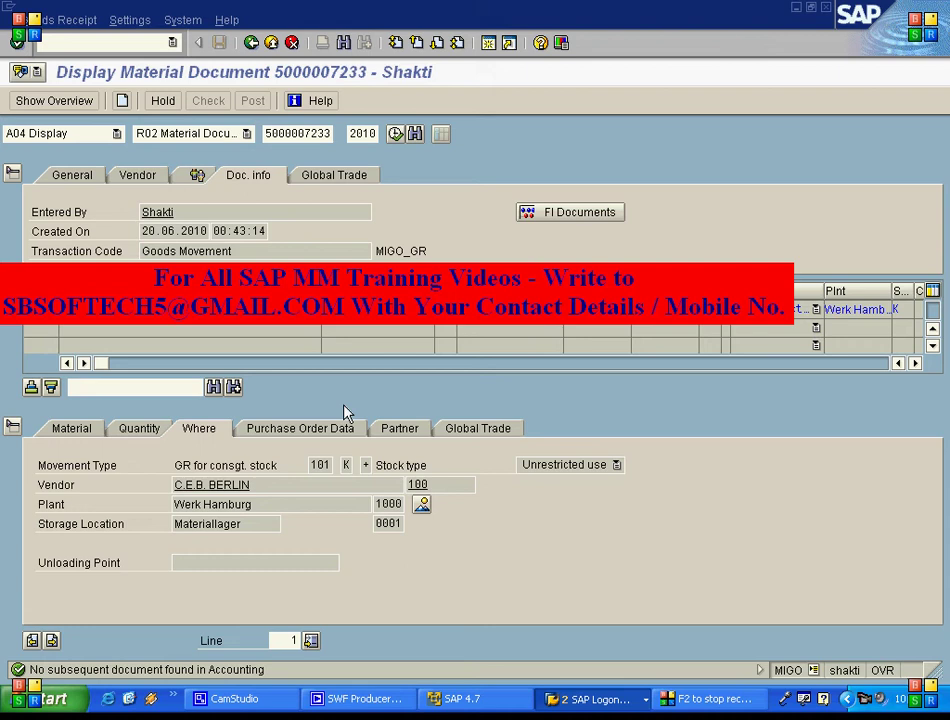
pyautogui.click(228, 231)
# Start a transfer posting with movement type 411 and special stock indicator K
pyautogui.click(120, 139)
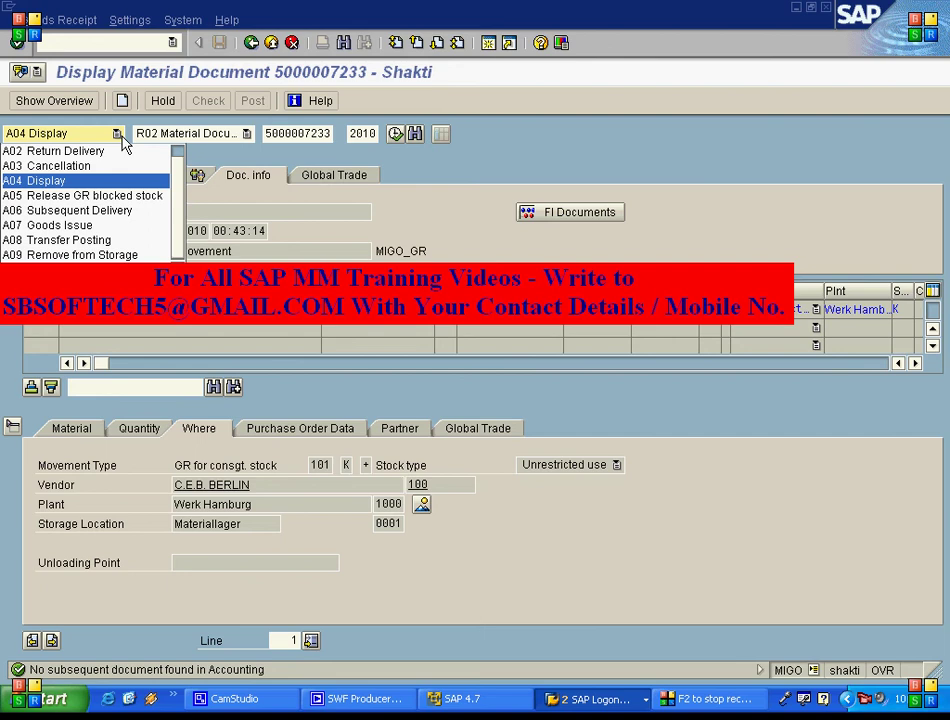
pyautogui.click(101, 247)
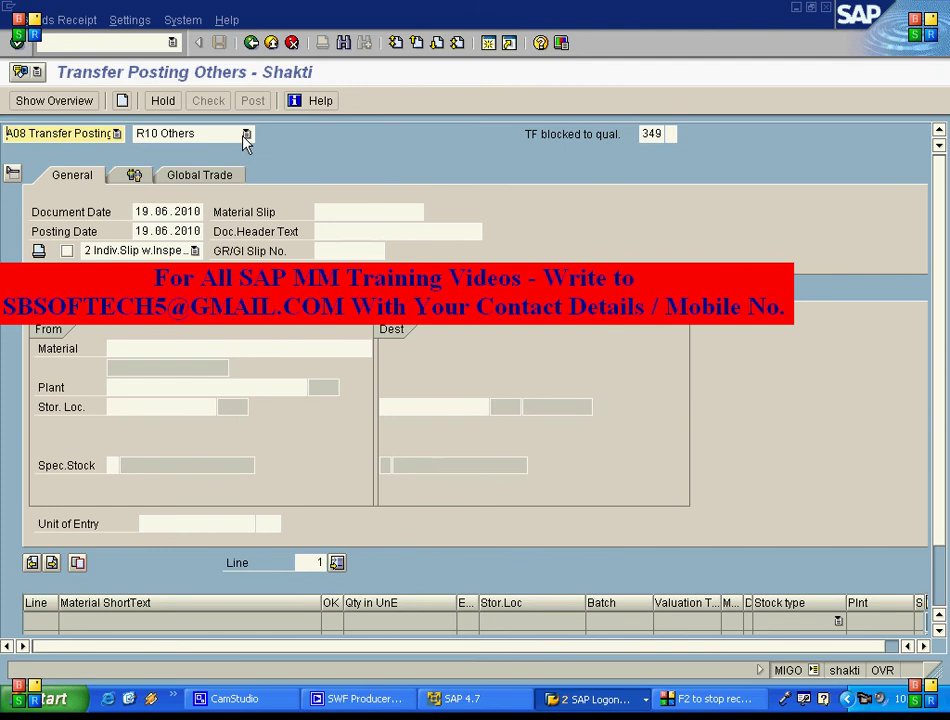
pyautogui.click(644, 134)
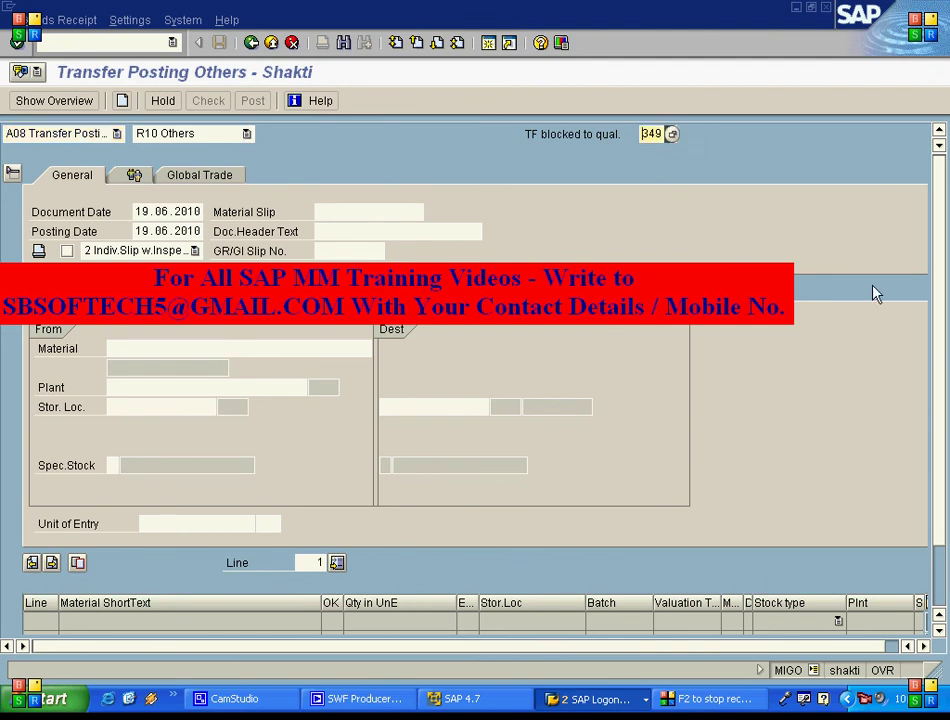
pyautogui.write('411')
pyautogui.press('Tab')
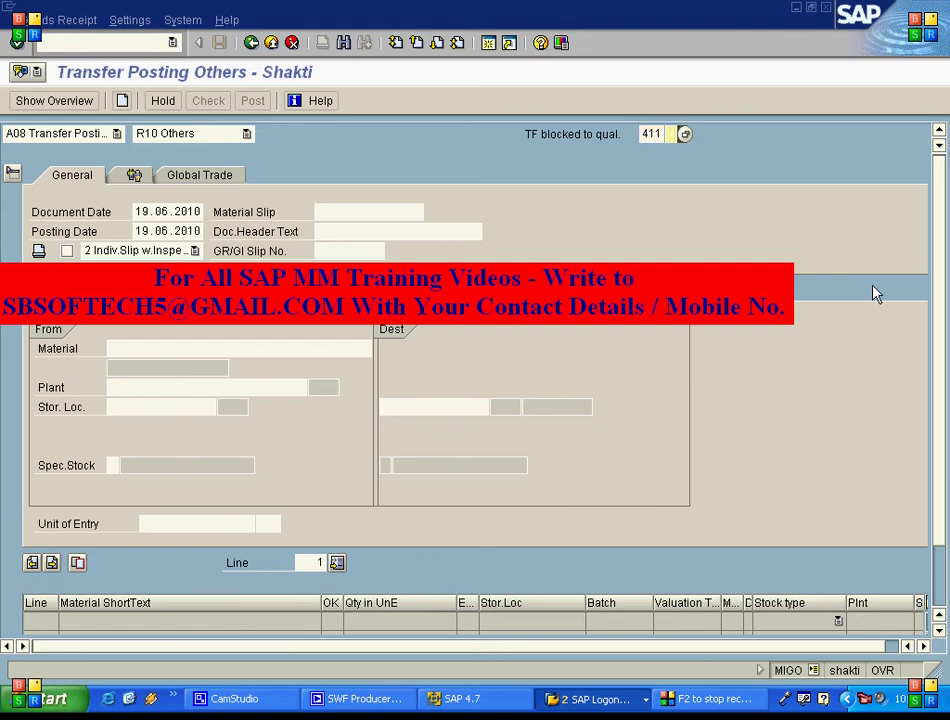
pyautogui.write('K')
pyautogui.press('Return')
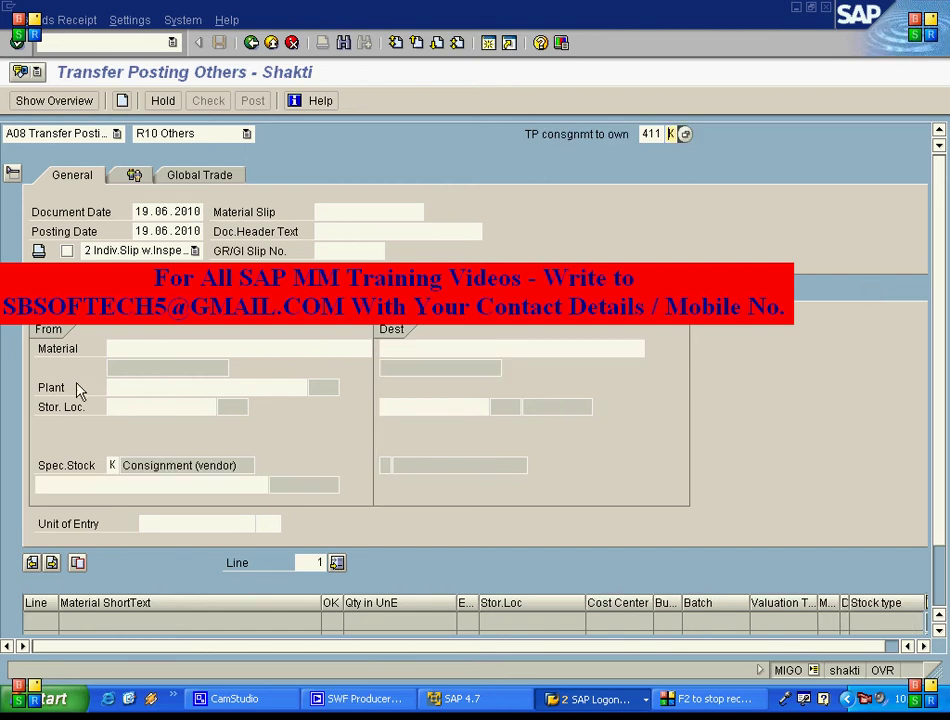
# Enter material T195, plant 1000, storage location 0001 and consignment vendor 100 as the source of the transfer
pyautogui.click(208, 349)
pyautogui.write('T195')
pyautogui.click(208, 387)
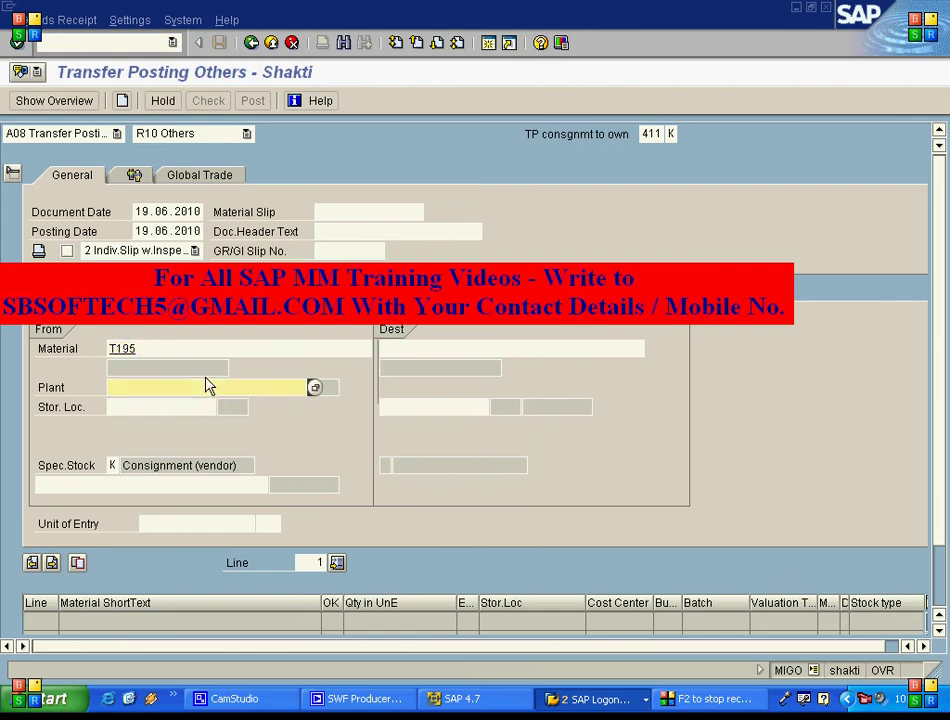
pyautogui.write('1000')
pyautogui.press('Tab')
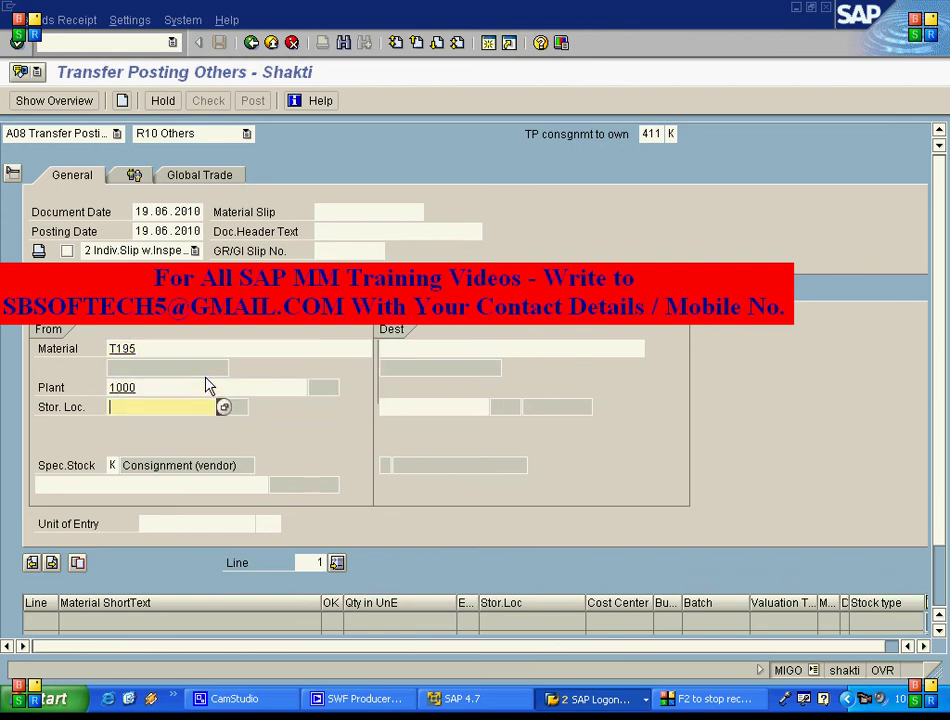
pyautogui.write('0001')
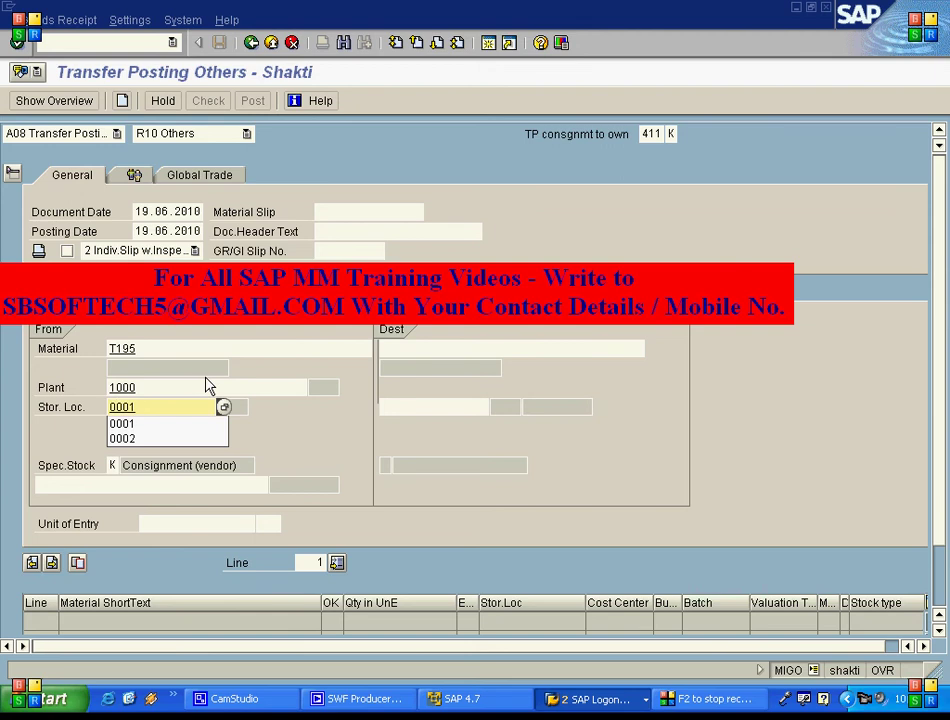
pyautogui.click(144, 484)
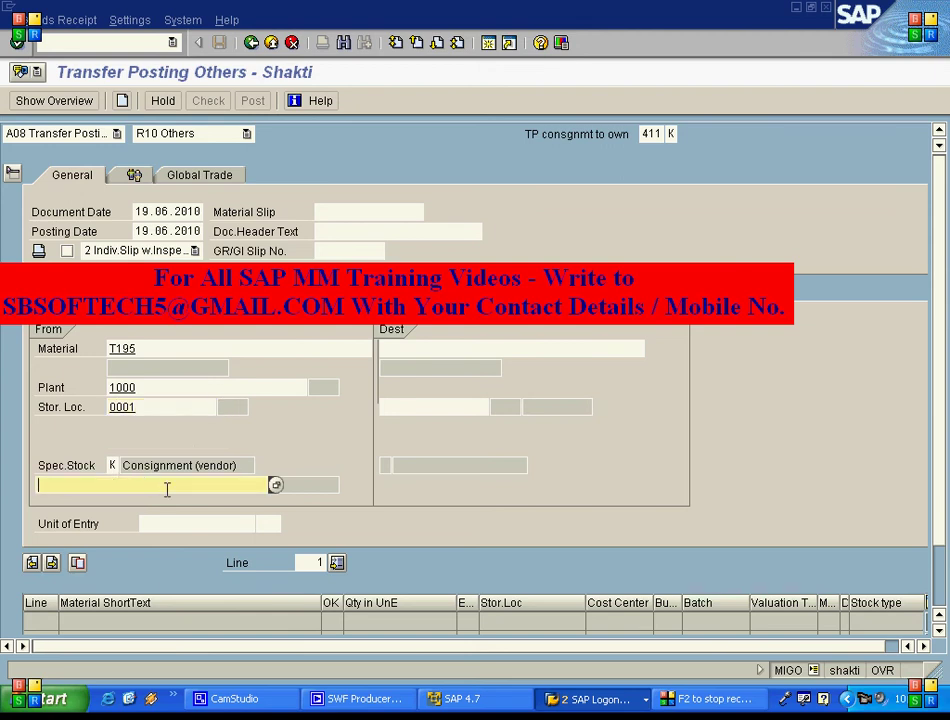
pyautogui.write('100')
pyautogui.press('Return')
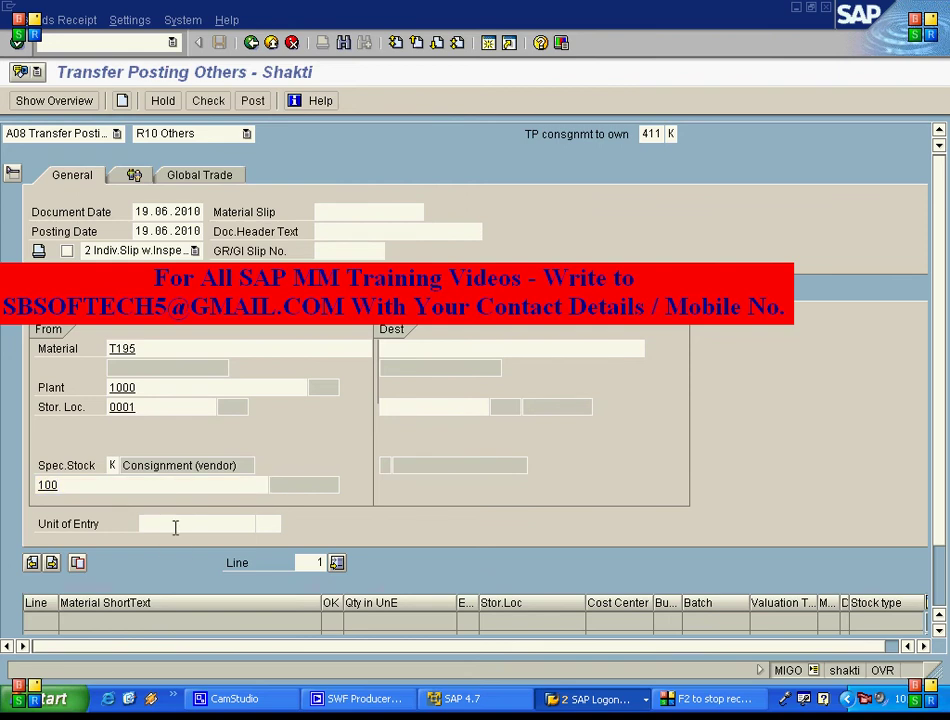
# Set the transfer quantity to 20 and the destination storage location to 0001
pyautogui.write('20')
pyautogui.press('Return')
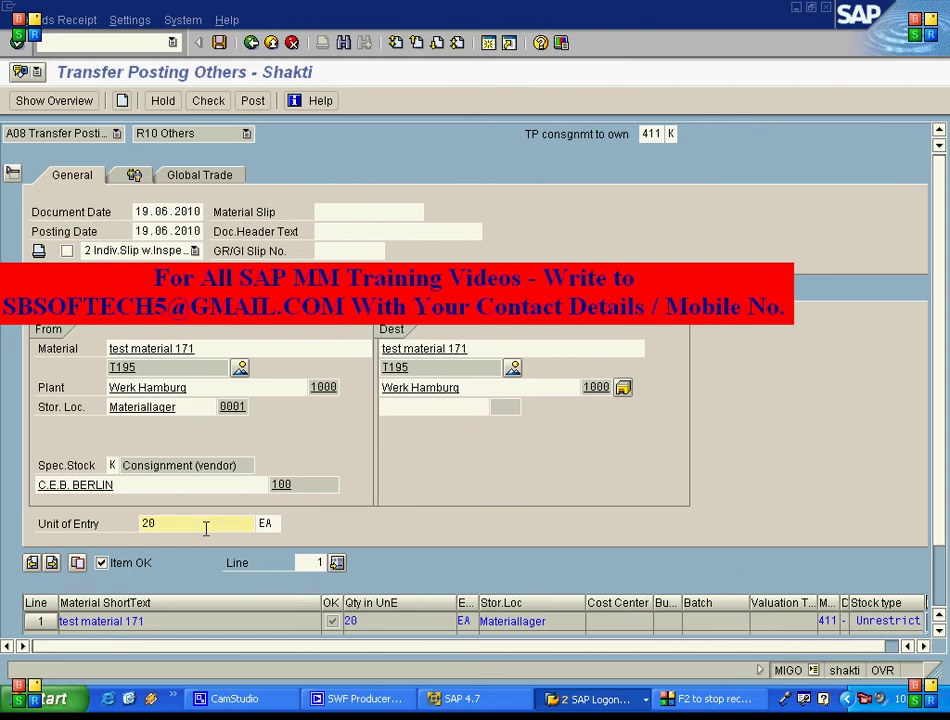
pyautogui.click(438, 407)
pyautogui.write('000')
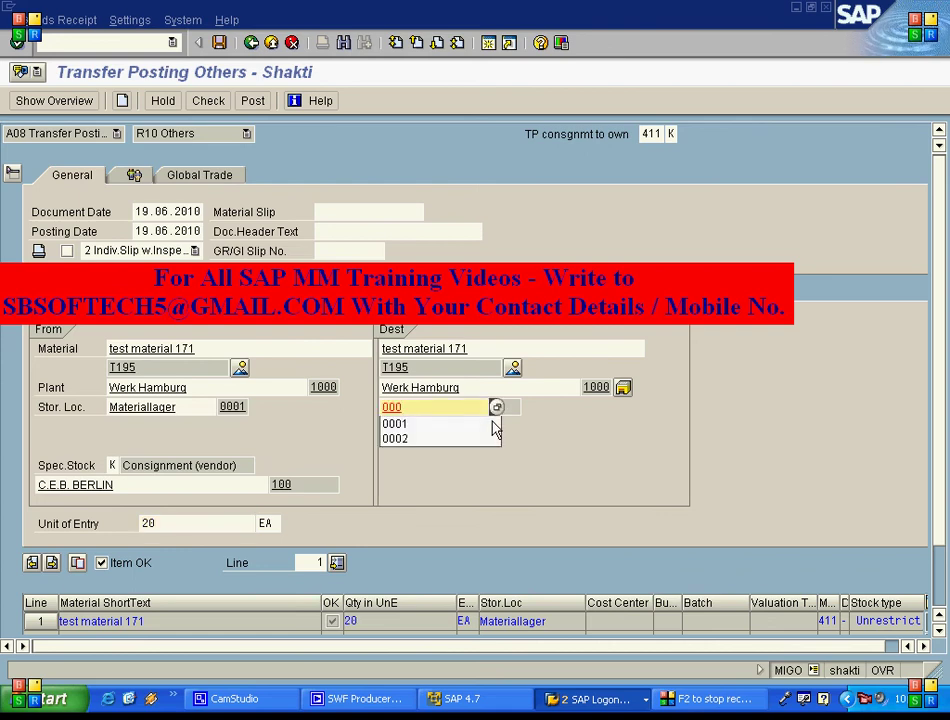
pyautogui.click(492, 423)
pyautogui.press('Return')
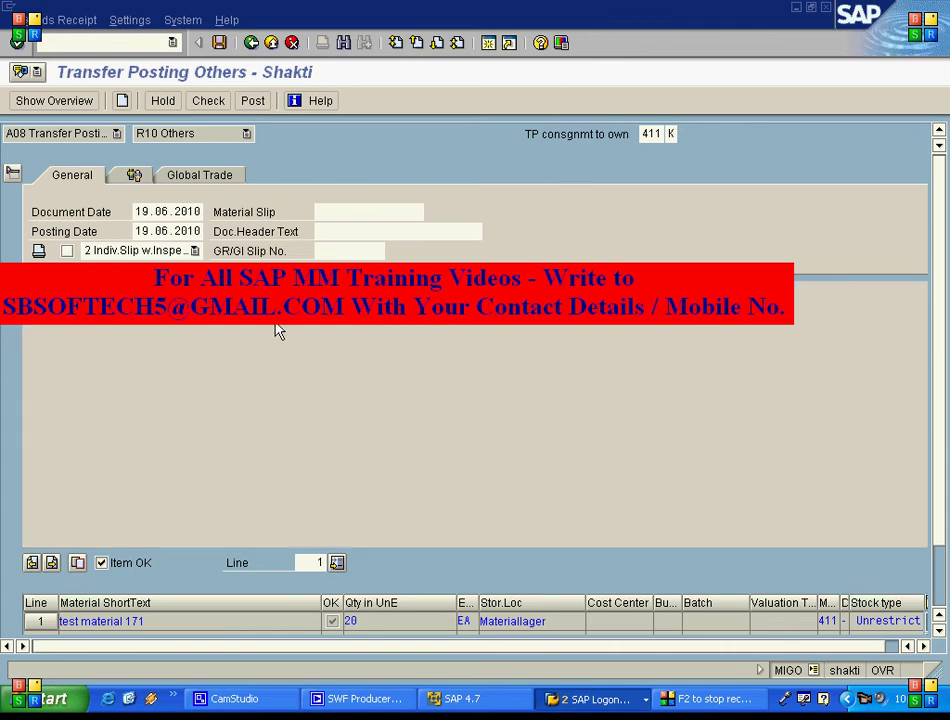
# Check and post the transfer posting and display its material document
pyautogui.click(366, 329)
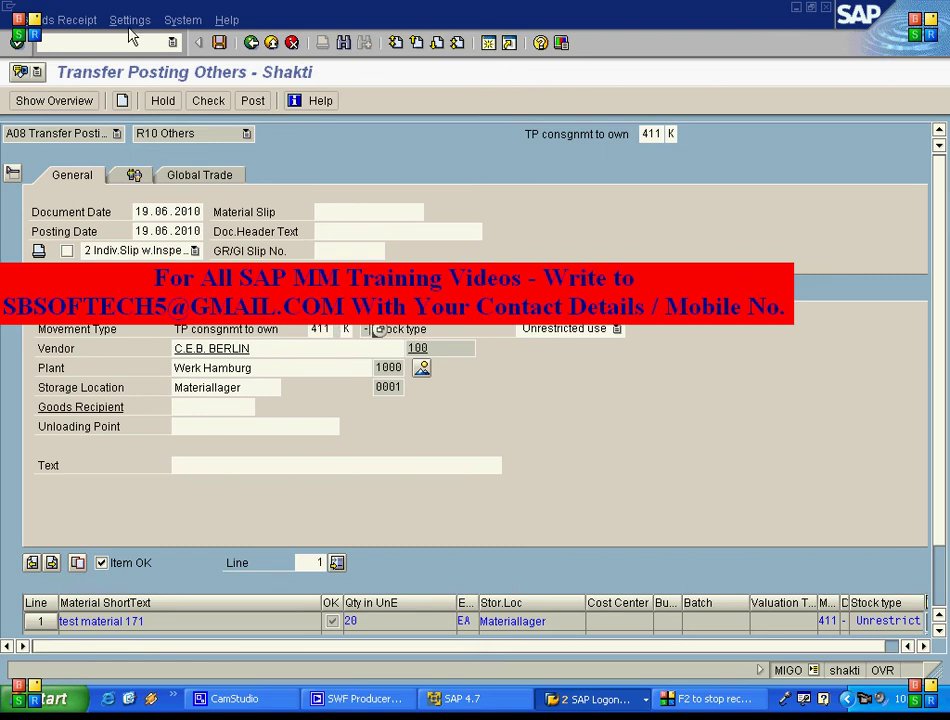
pyautogui.click(208, 100)
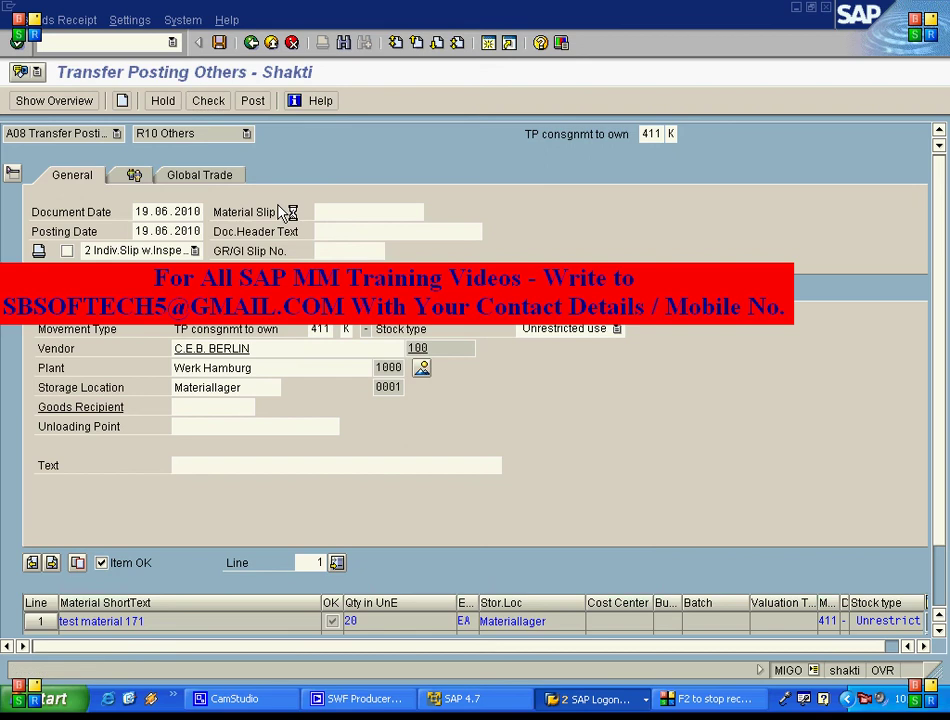
pyautogui.click(252, 101)
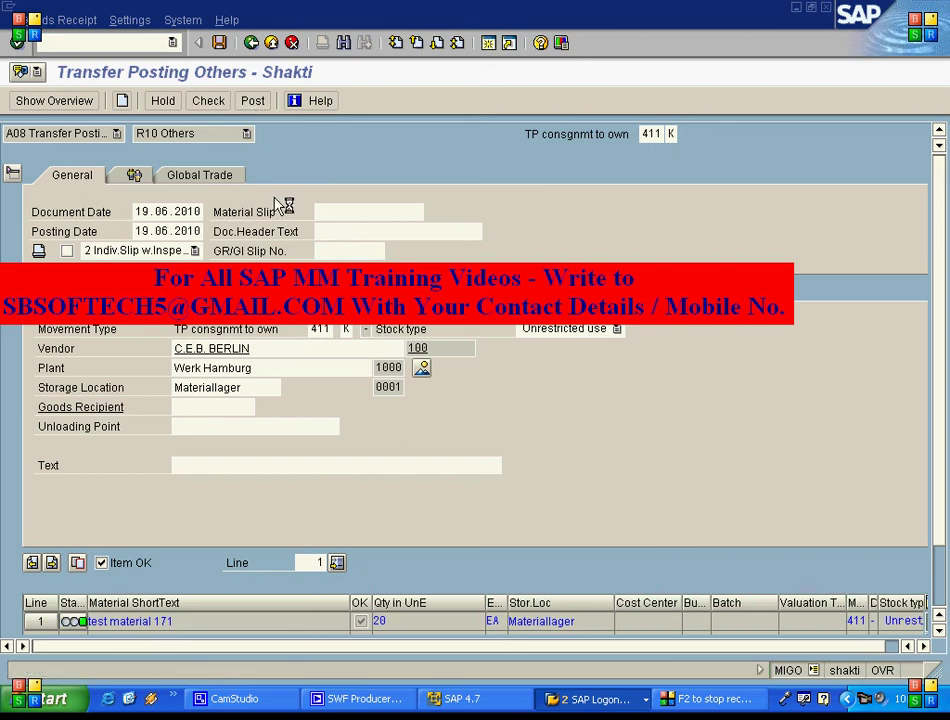
pyautogui.click(116, 134)
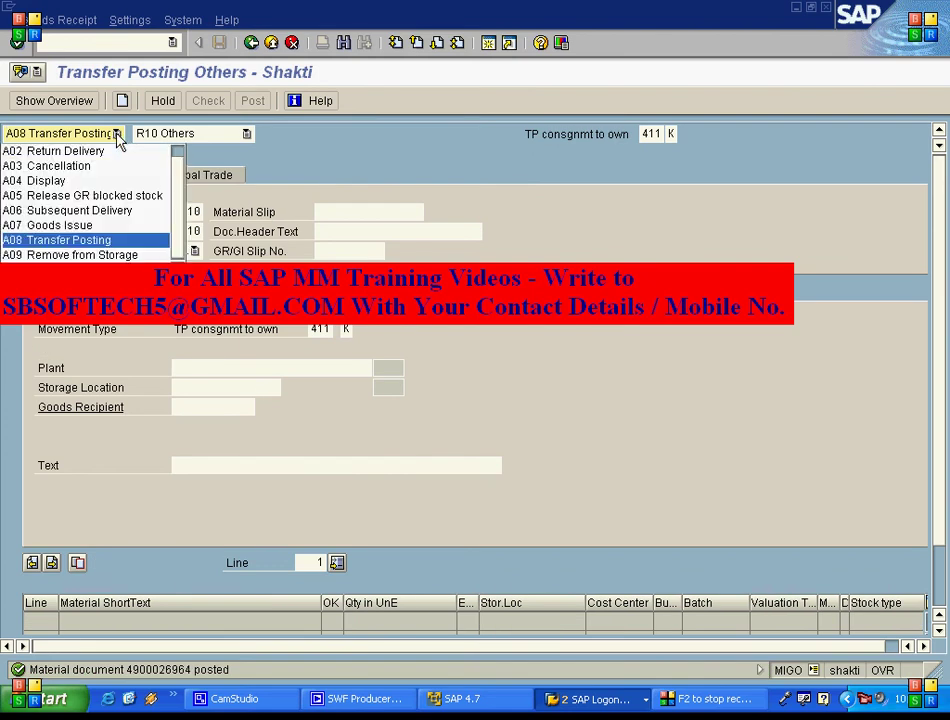
pyautogui.click(93, 181)
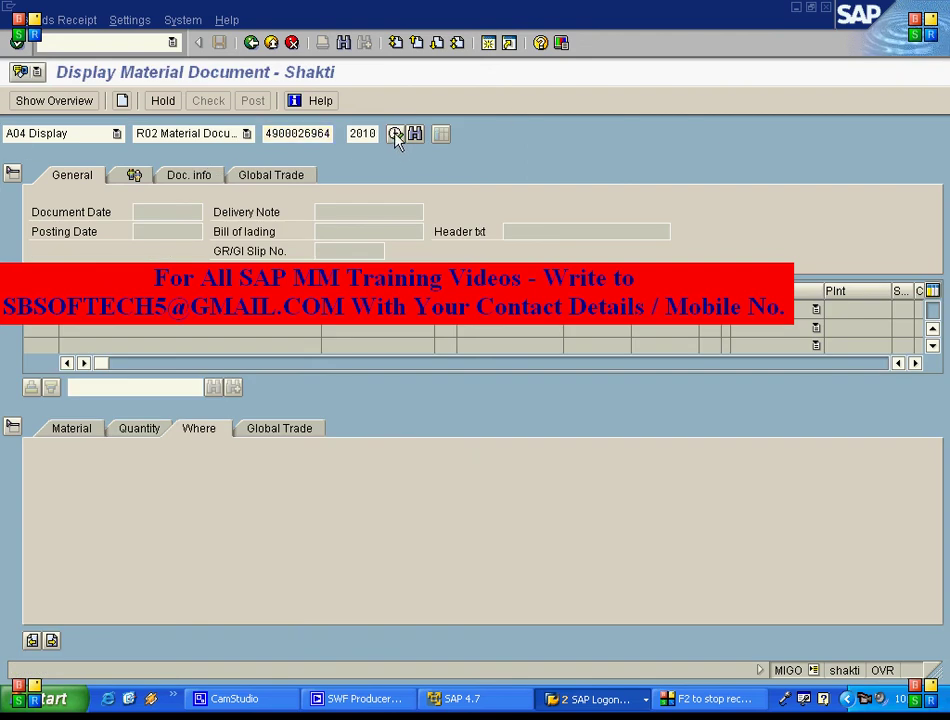
pyautogui.click(396, 134)
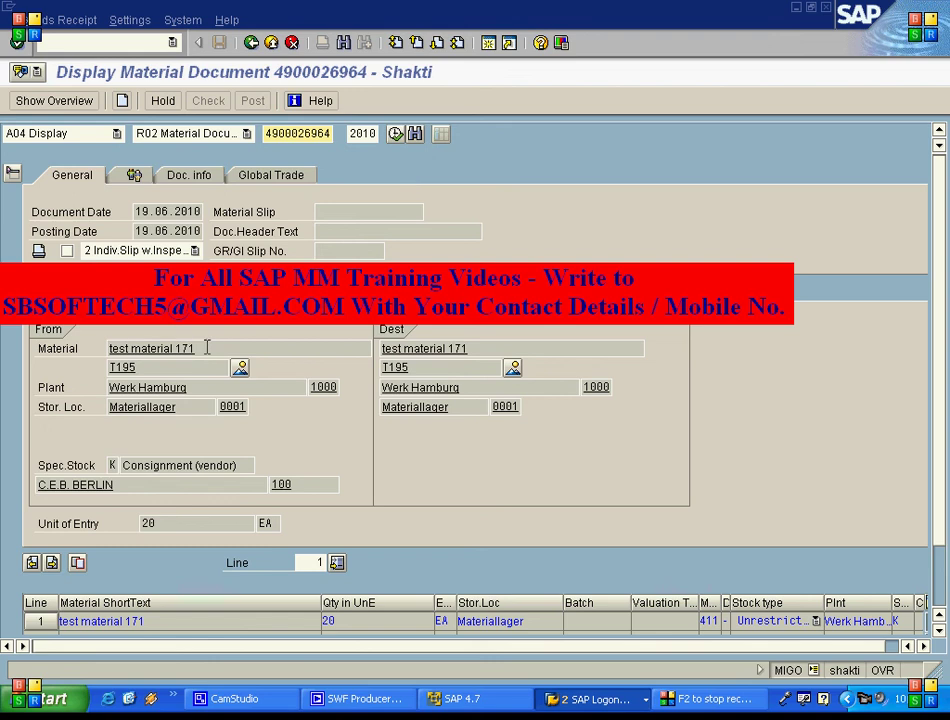
# Examine the unrestricted-use stock of T195 in the stock overview and return to the transfer's material document
pyautogui.click(512, 368)
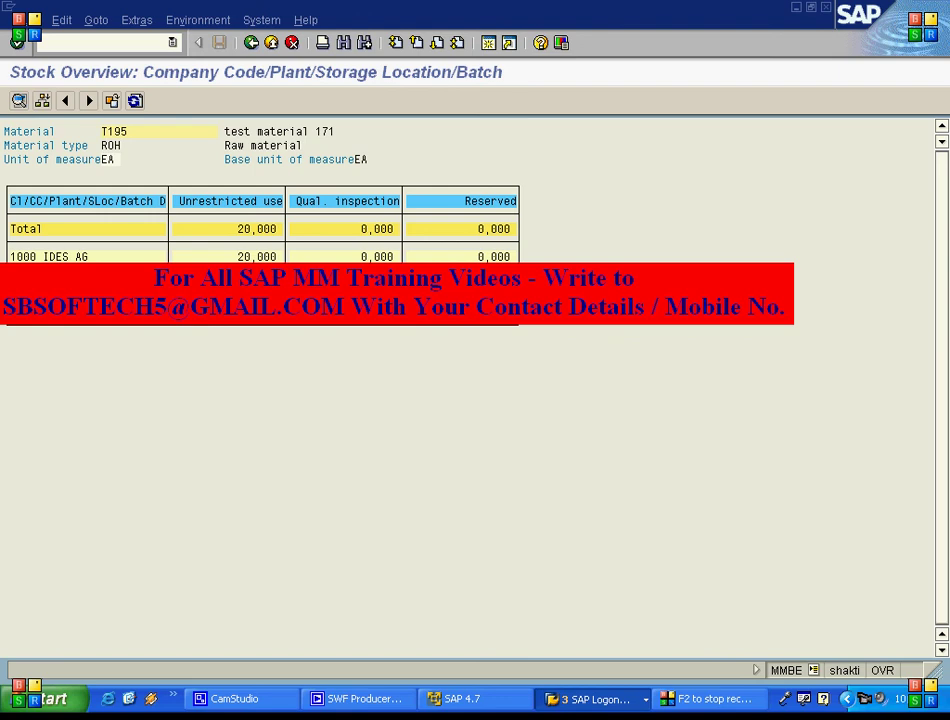
pyautogui.click(247, 315)
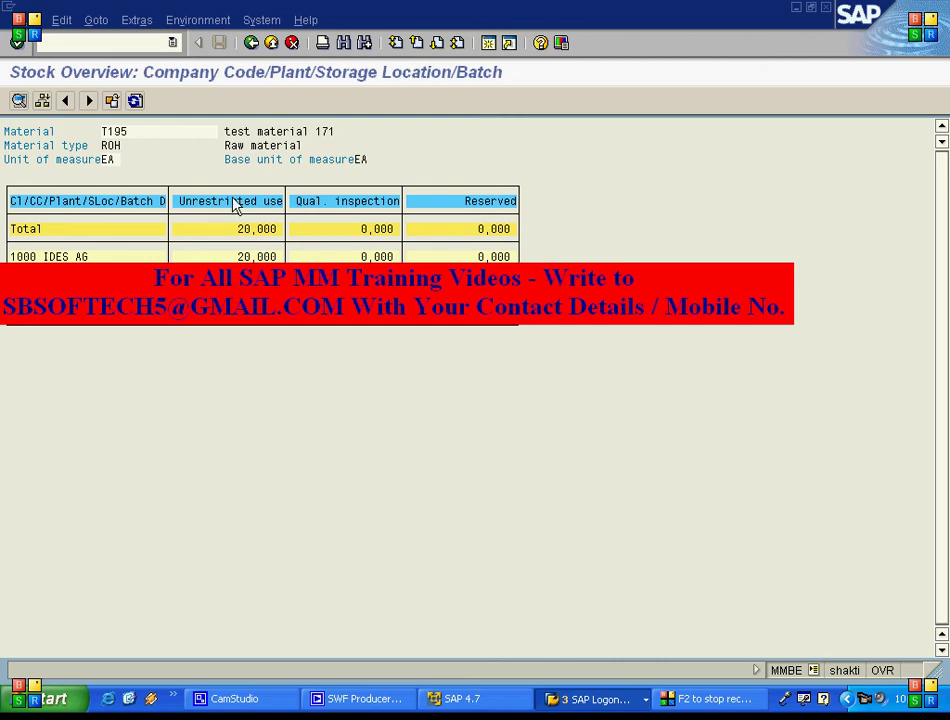
pyautogui.click(251, 43)
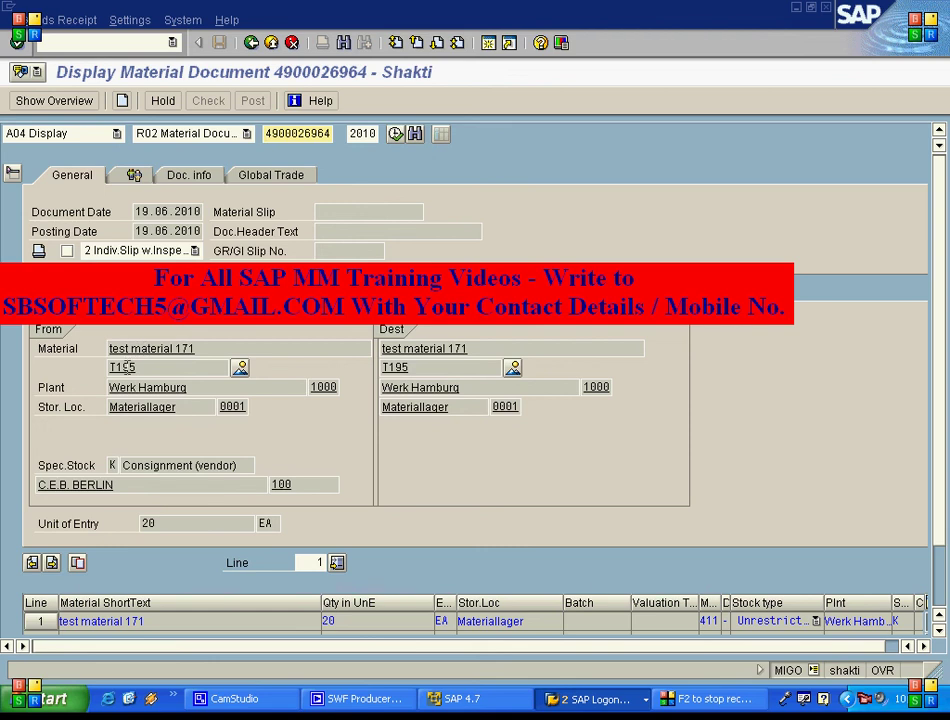
# Examine T195's total stock and total value for plant 1000 after the transfer and return to the material document
pyautogui.doubleClick(125, 368)
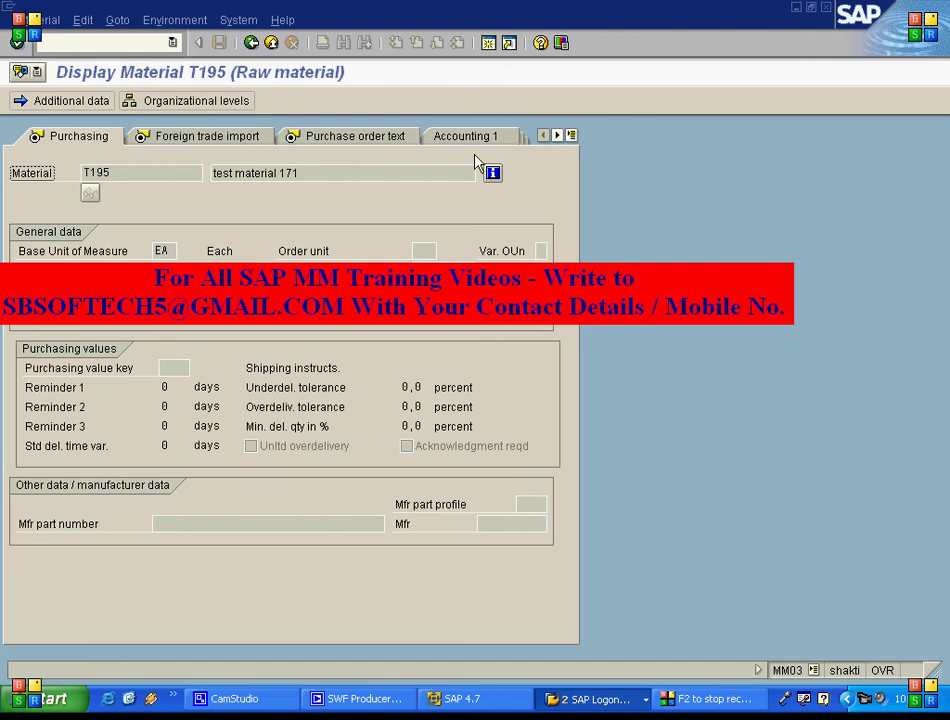
pyautogui.click(469, 139)
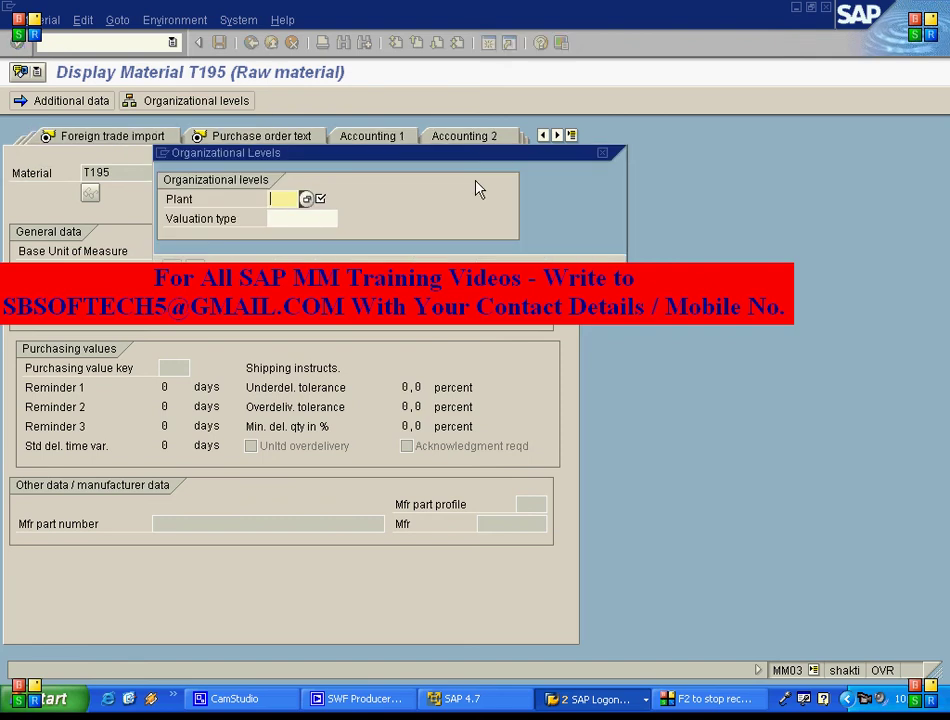
pyautogui.write('1000')
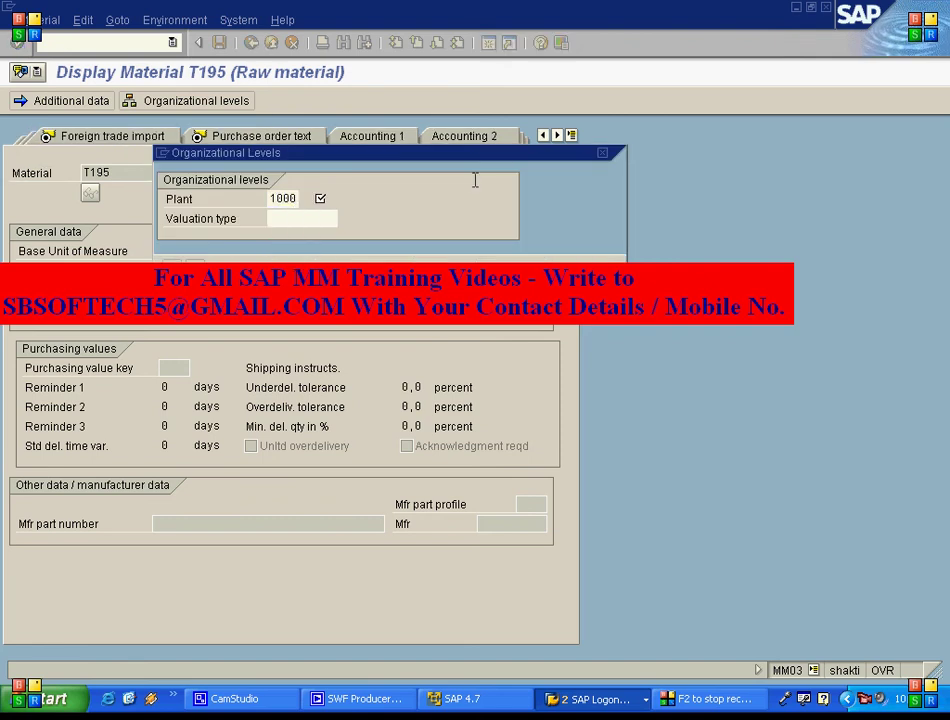
pyautogui.press('Return')
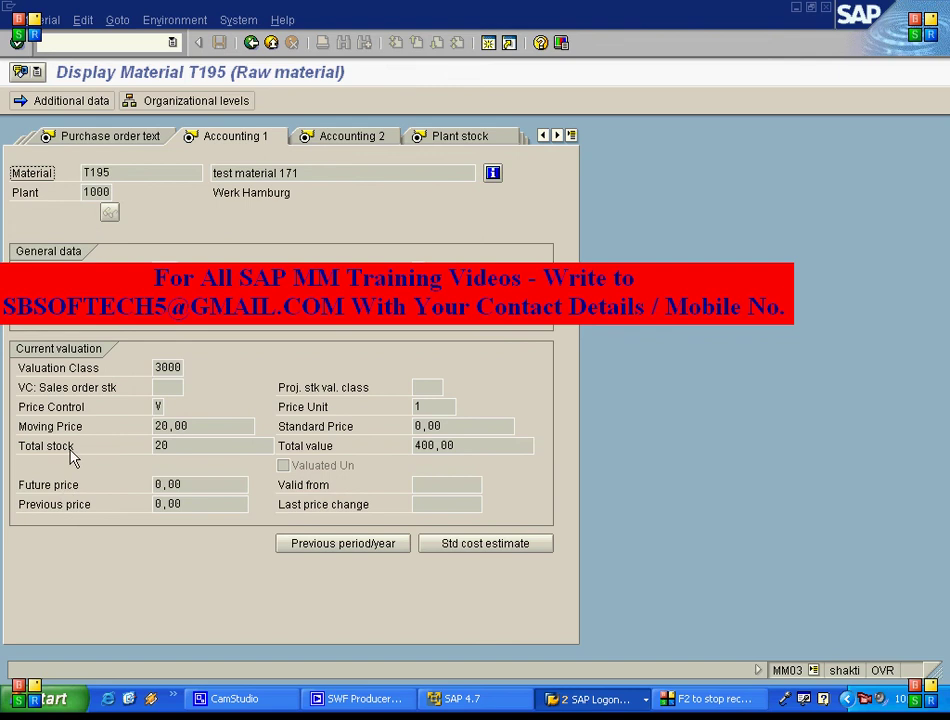
pyautogui.click(177, 448)
pyautogui.click(460, 446)
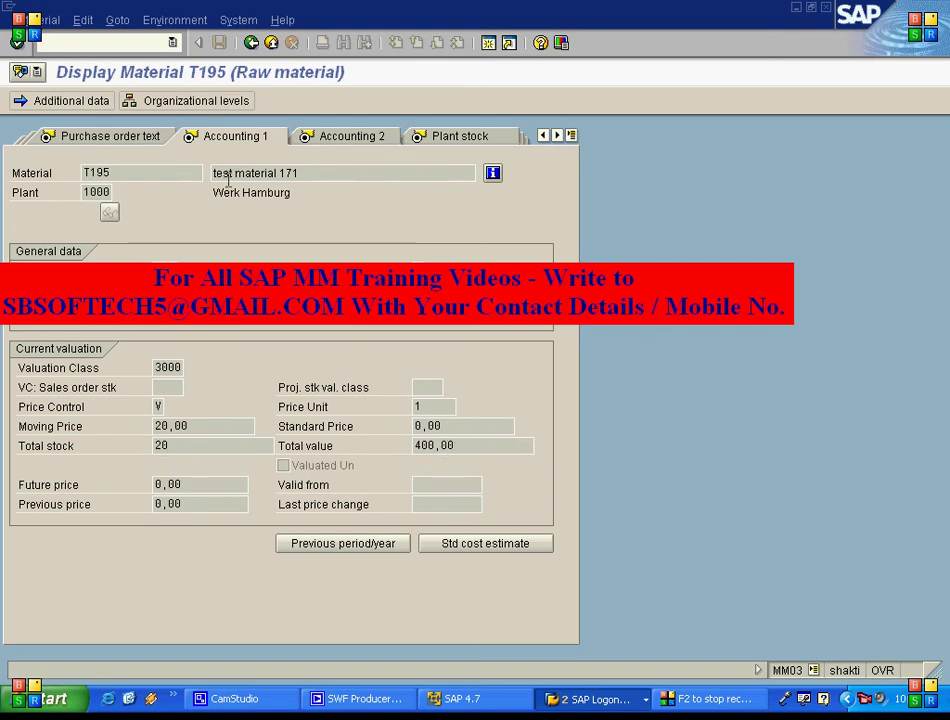
pyautogui.click(251, 42)
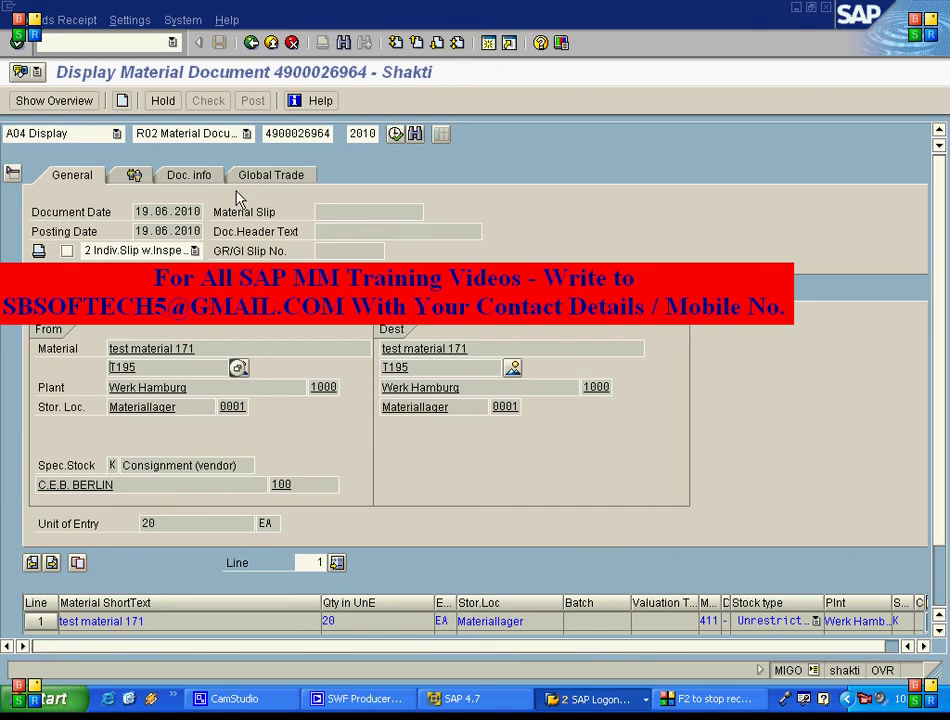
# Examine the accounting document posted for the transfer's material document and close the list of accounting documents
pyautogui.click(203, 177)
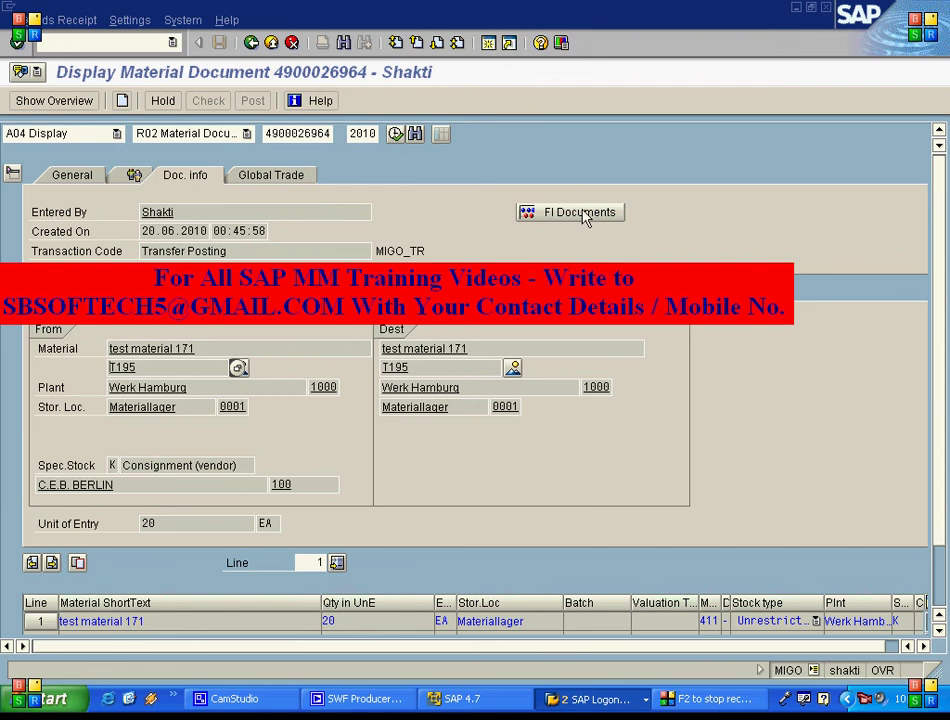
pyautogui.click(585, 216)
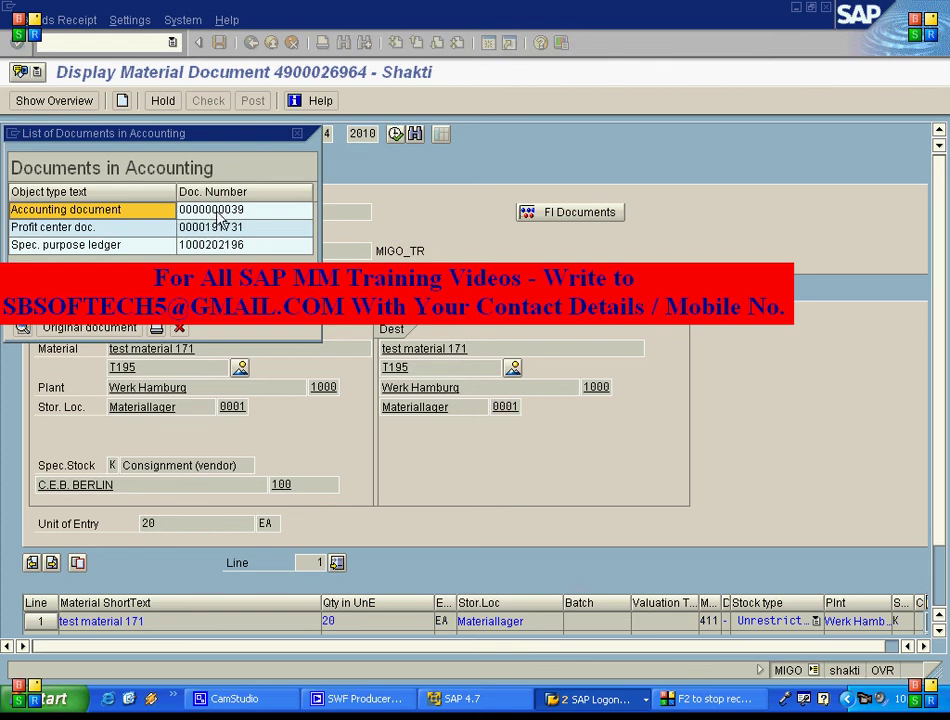
pyautogui.click(215, 212)
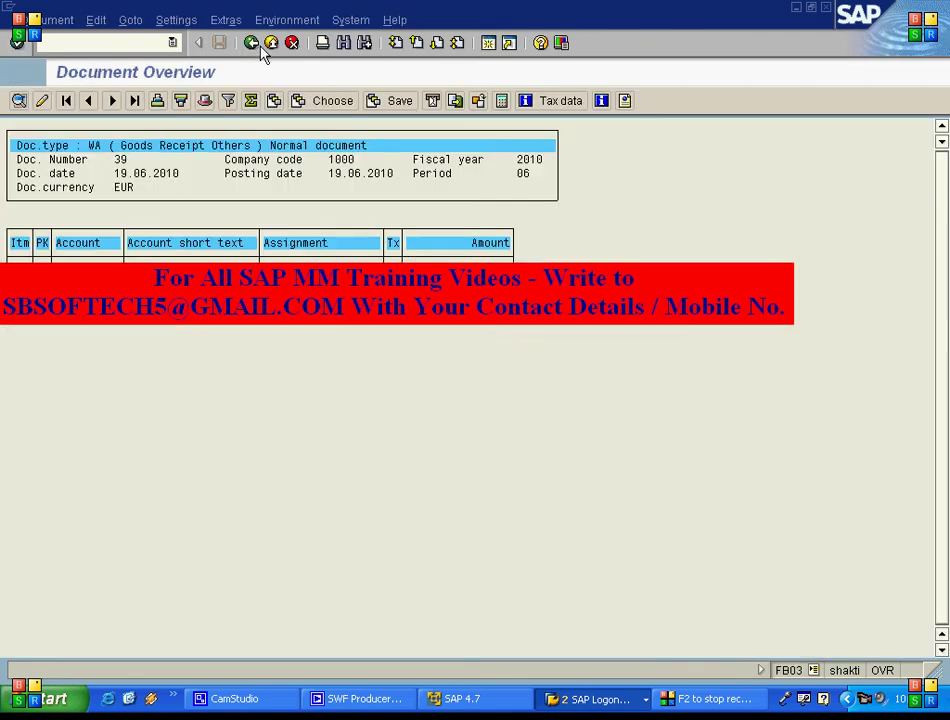
pyautogui.click(265, 48)
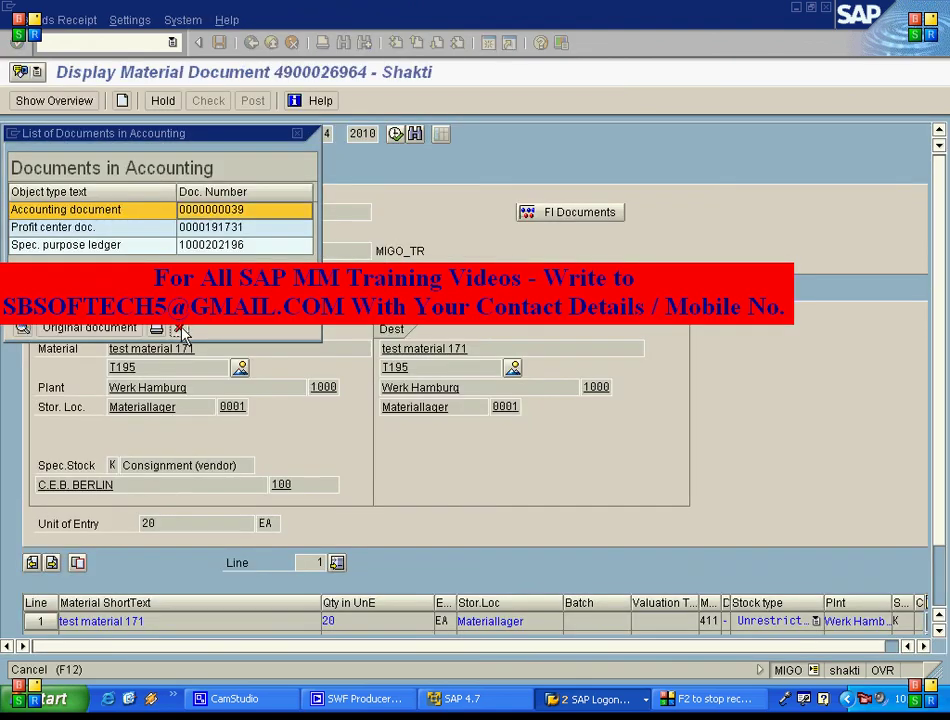
pyautogui.click(180, 328)
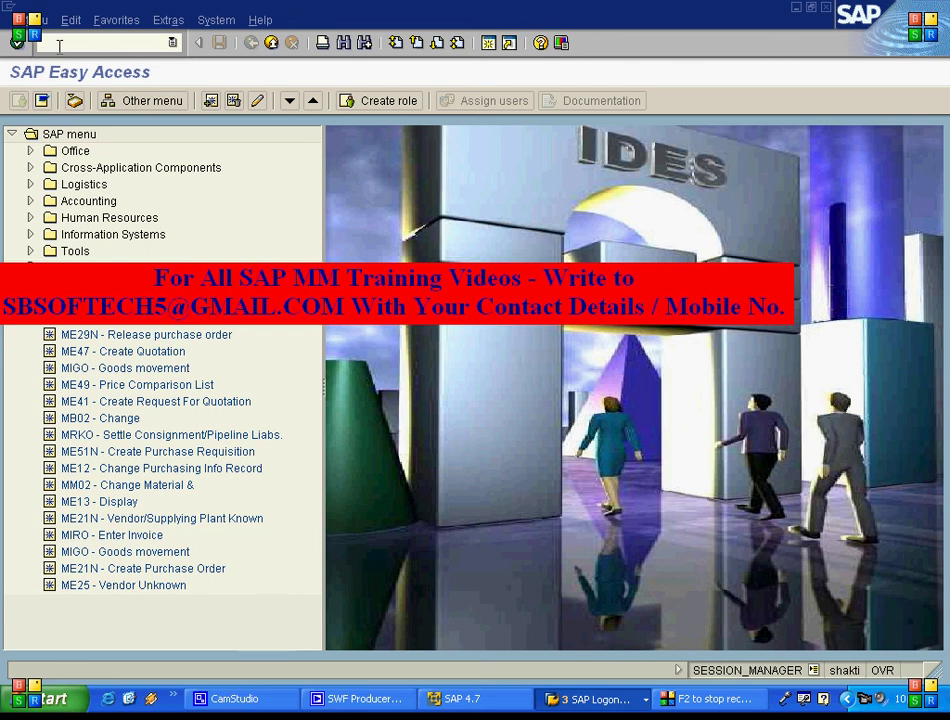
# Run the consignment stock display (MB54) for all materials in plant 1000
pyautogui.click(59, 46)
pyautogui.write('MB54')
pyautogui.press('Return')
pyautogui.press('Delete')
pyautogui.press('Delete')
pyautogui.press('Delete')
pyautogui.press('Delete')
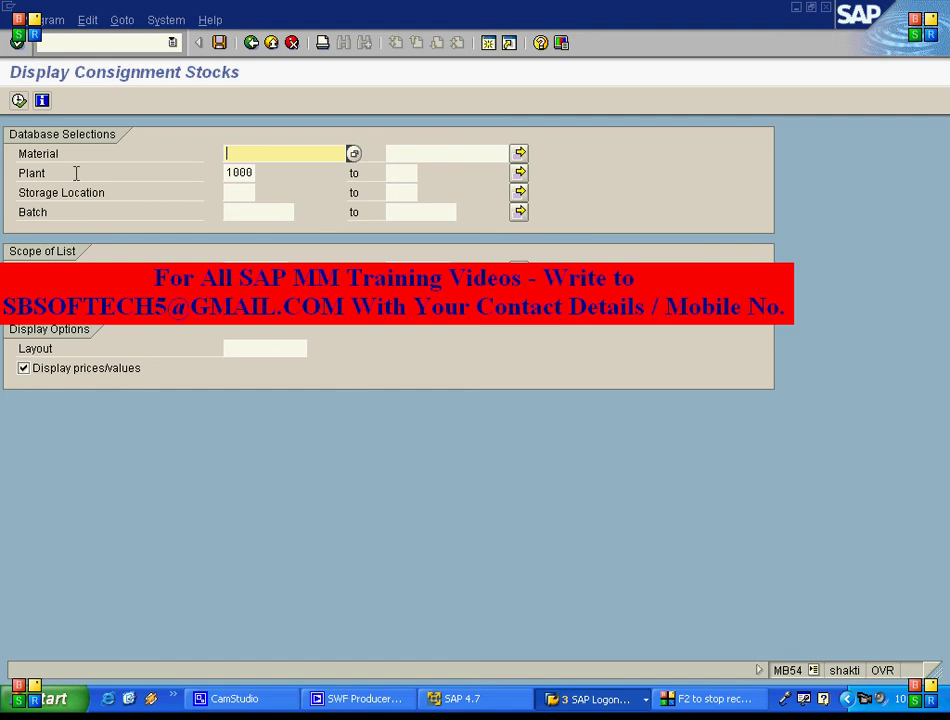
pyautogui.press('F8')
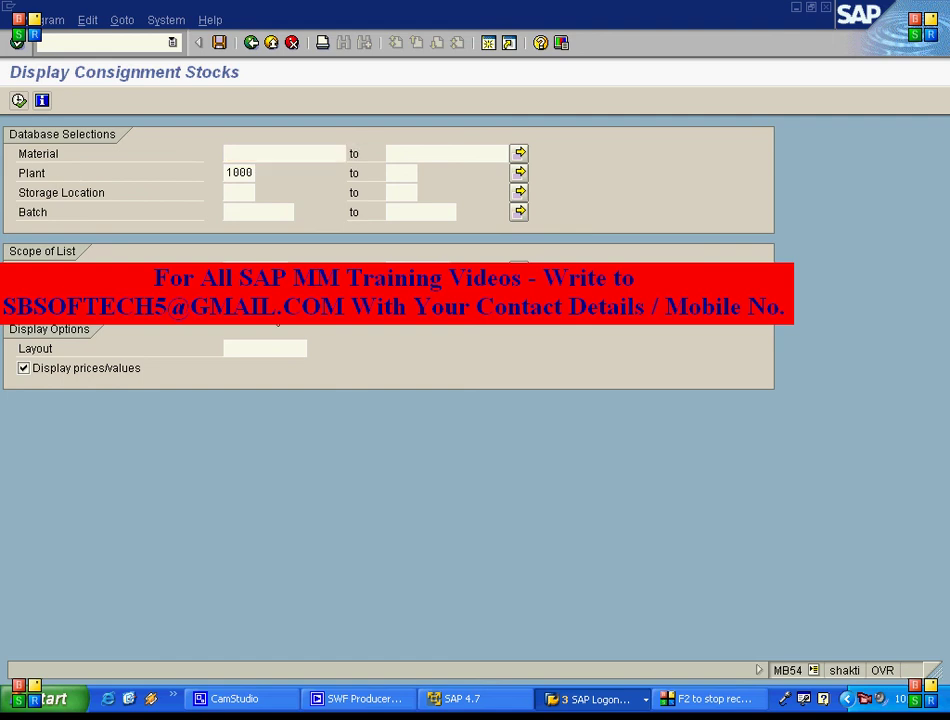
pyautogui.click(236, 174)
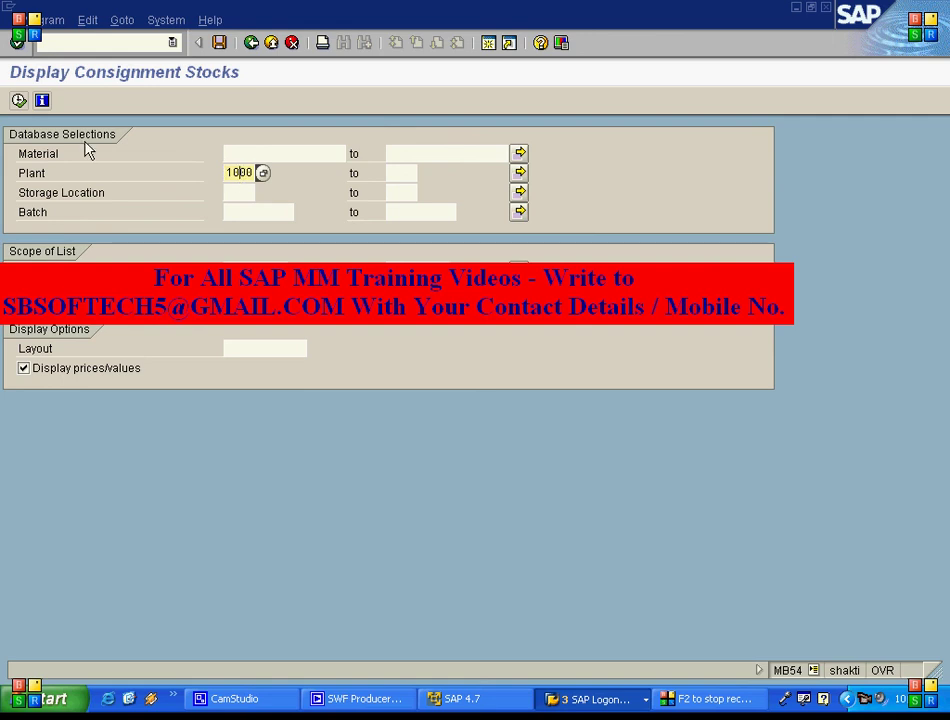
pyautogui.click(19, 101)
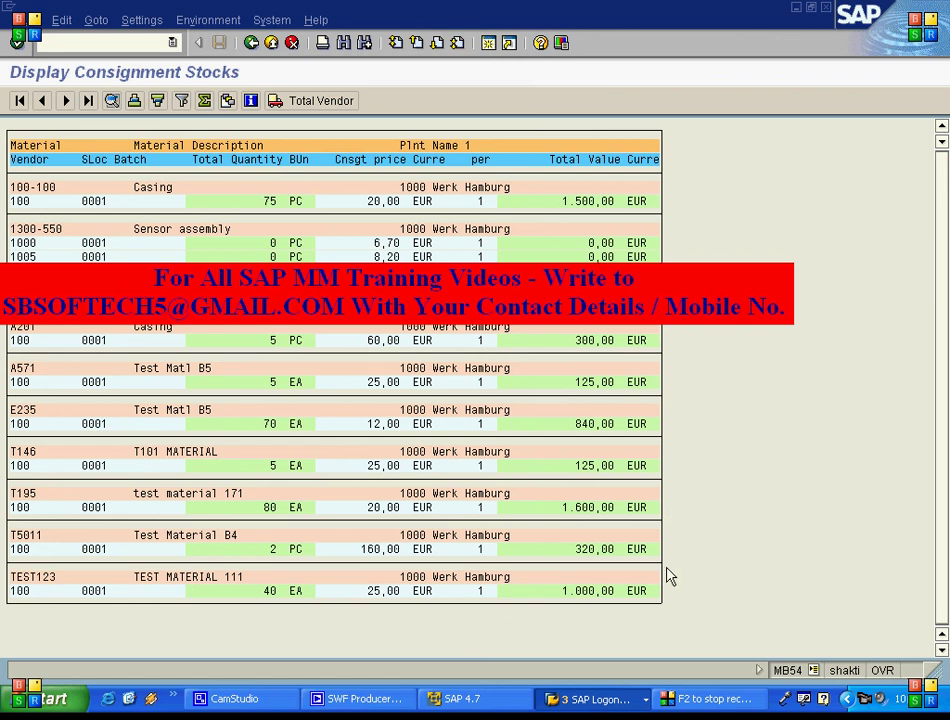
# Examine the remaining consignment quantity and price of T195 from vendor 100 and return to the start screen
pyautogui.click(27, 493)
pyautogui.click(21, 507)
pyautogui.click(272, 509)
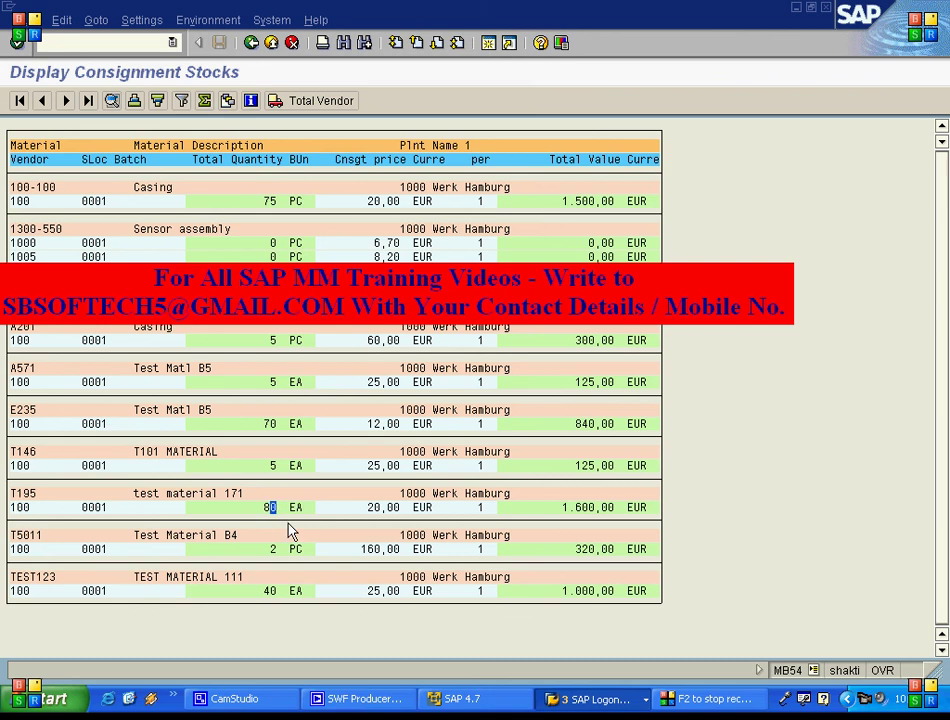
pyautogui.click(378, 507)
pyautogui.click(252, 48)
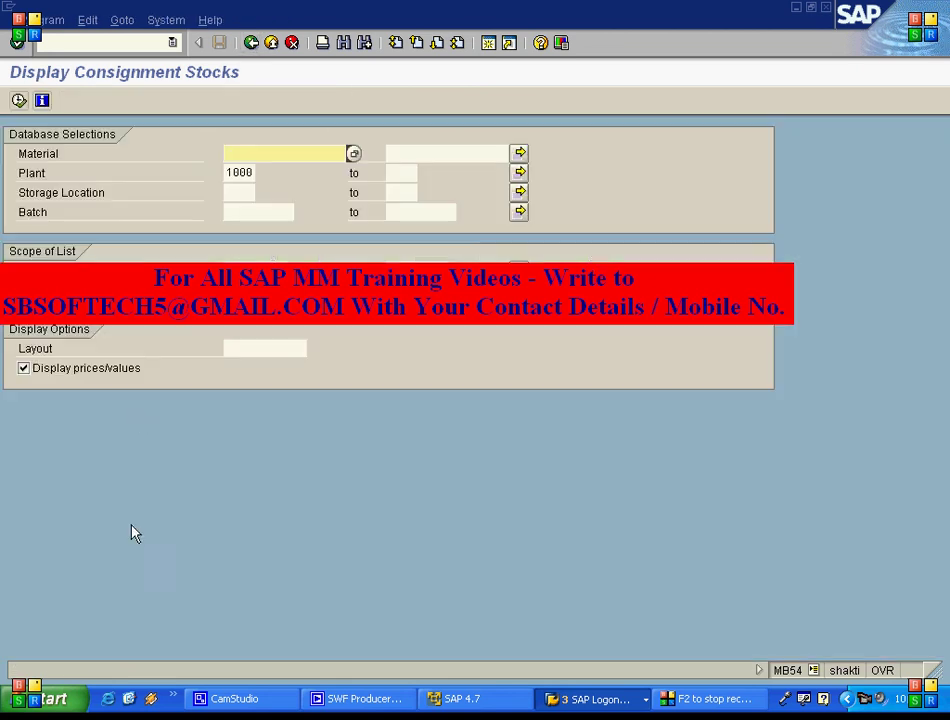
pyautogui.click(252, 43)
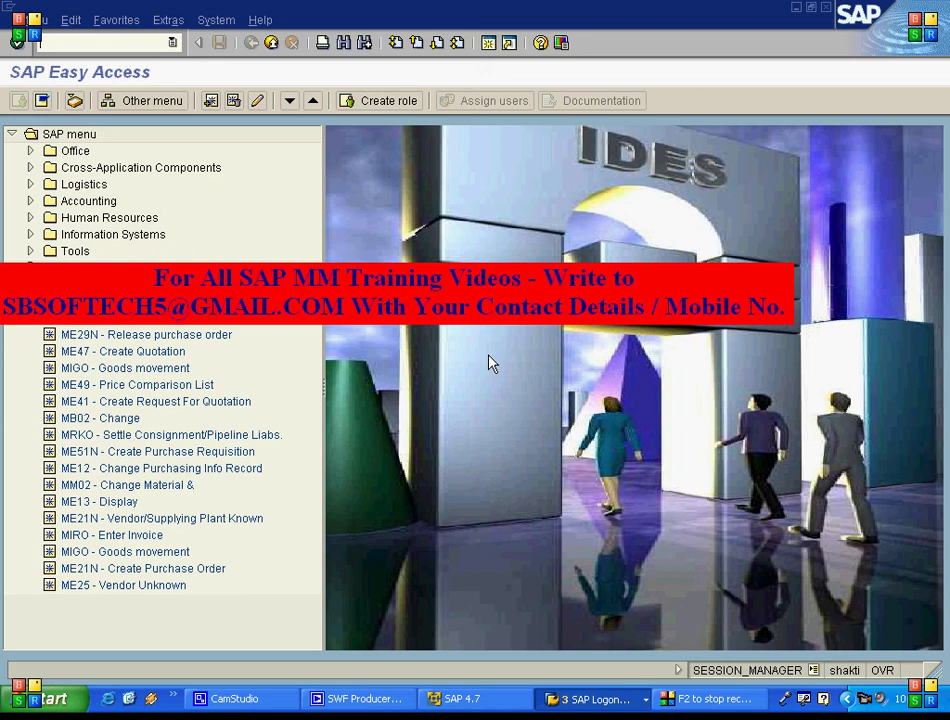
# Open the consignment and pipeline settlement (MRKO) and restrict the selection to vendor 100 and plant 1000
pyautogui.write('MRKO')
pyautogui.press('Return')
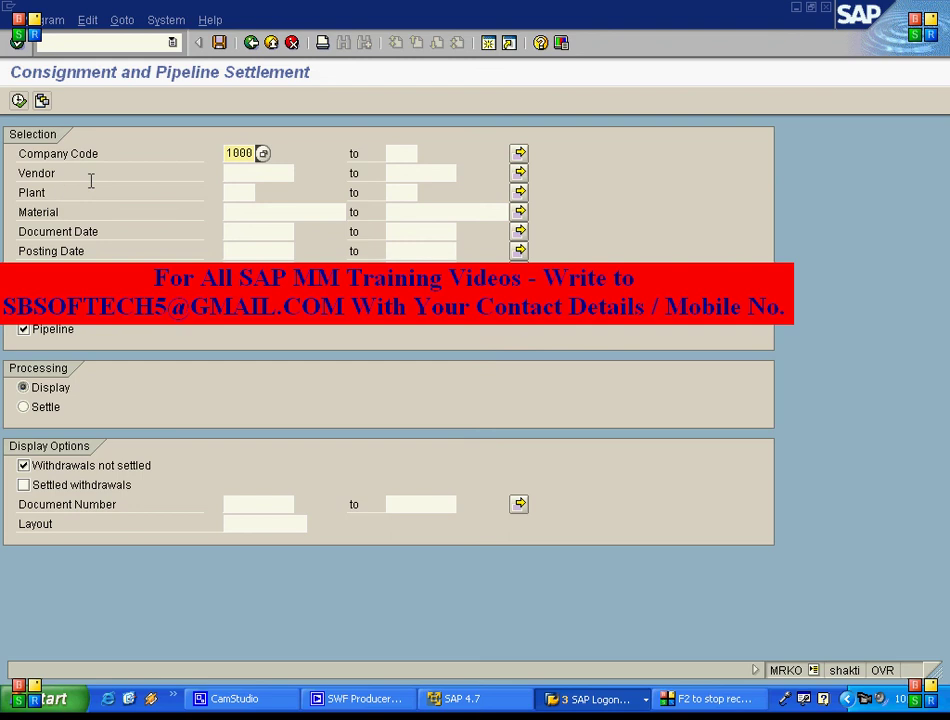
pyautogui.click(233, 172)
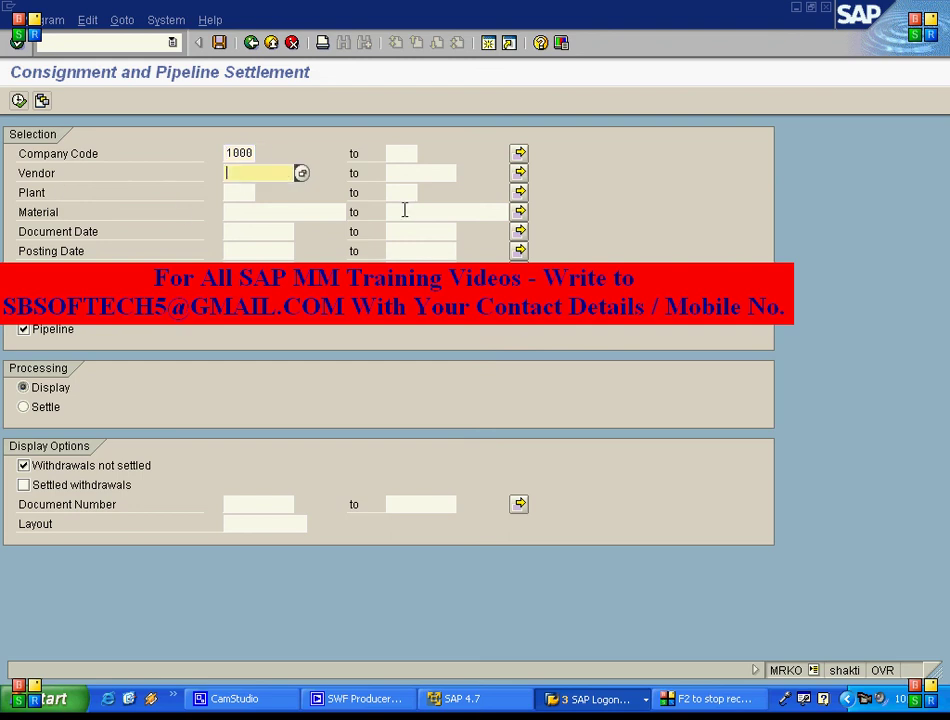
pyautogui.write('100')
pyautogui.press('Down')
pyautogui.write('1000')
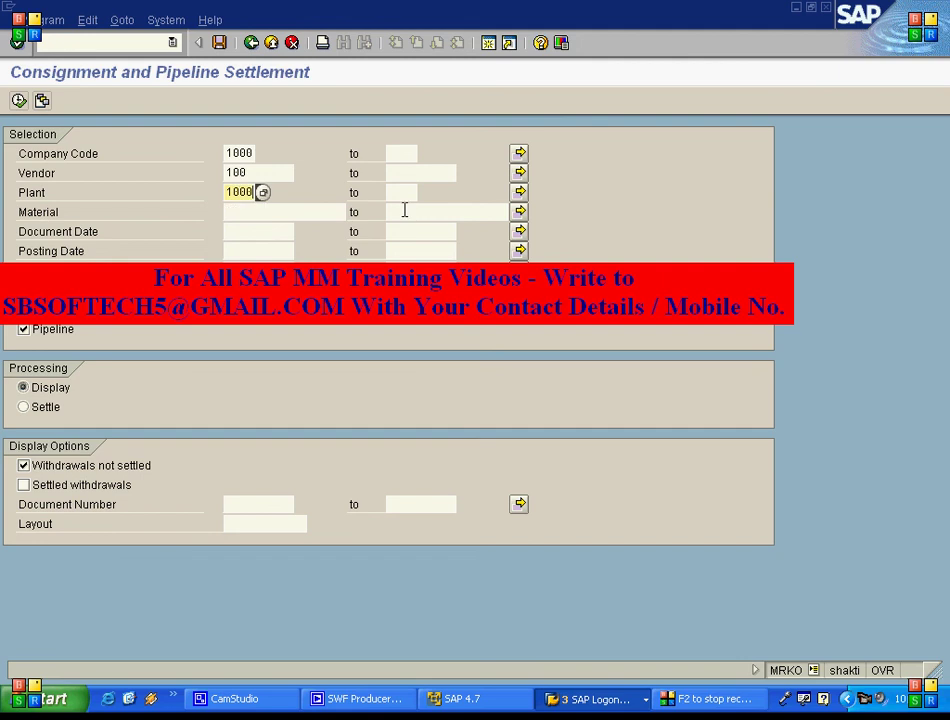
# Limit the settlement selection to material T195 and exclude pipeline withdrawals
pyautogui.press('Down')
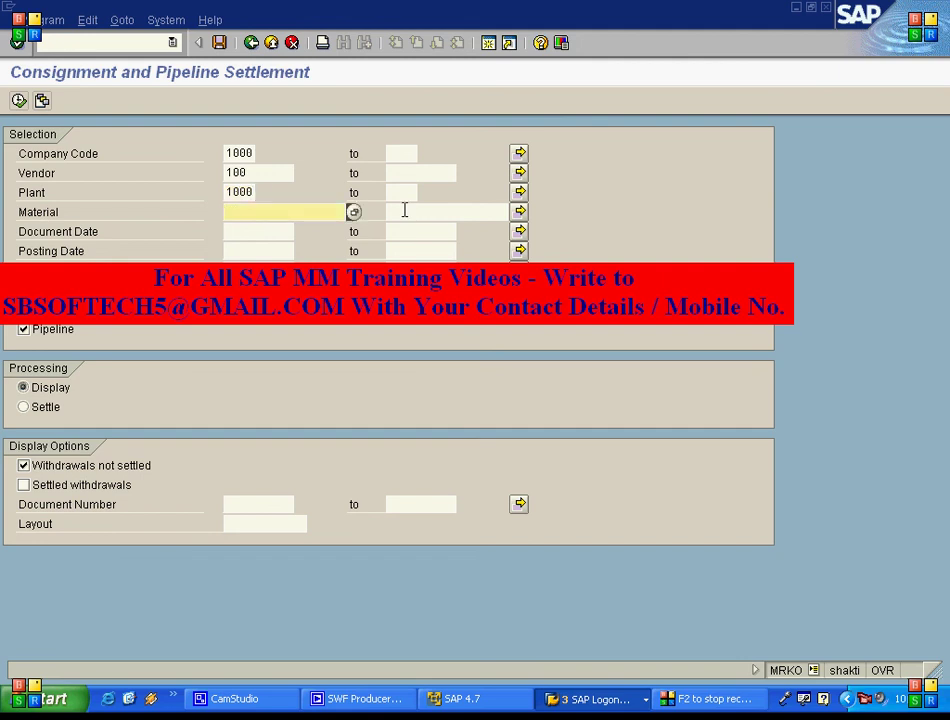
pyautogui.write('T1')
pyautogui.write('8')
pyautogui.press('BackSpace')
pyautogui.press('BackSpace')
pyautogui.write('9')
pyautogui.click(23, 329)
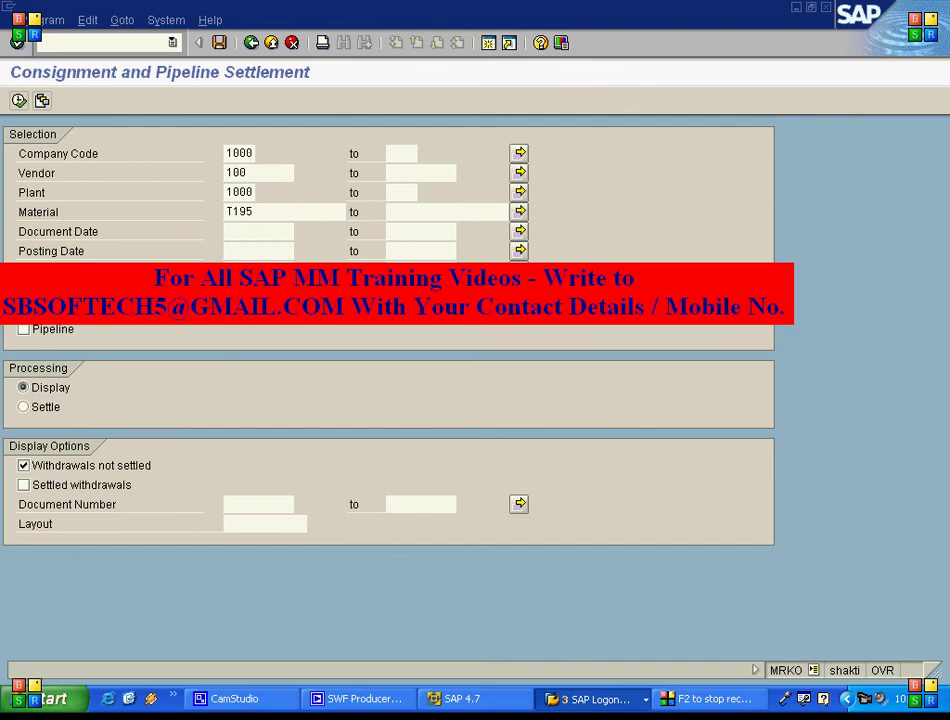
# Preview T195's unsettled withdrawals in display mode and run the settlement for them
pyautogui.press('F8')
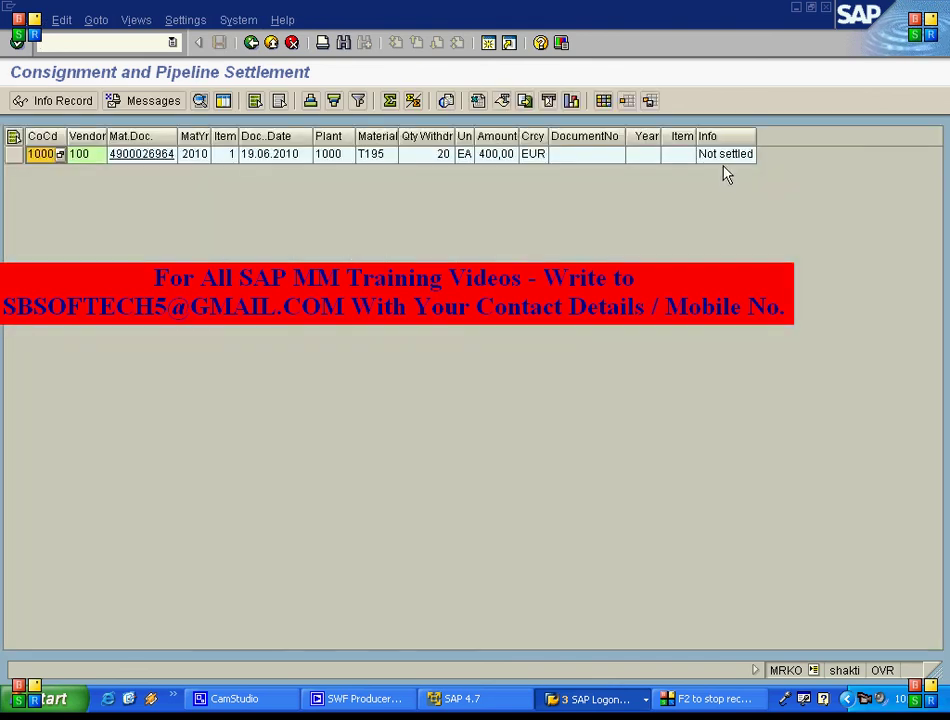
pyautogui.click(251, 43)
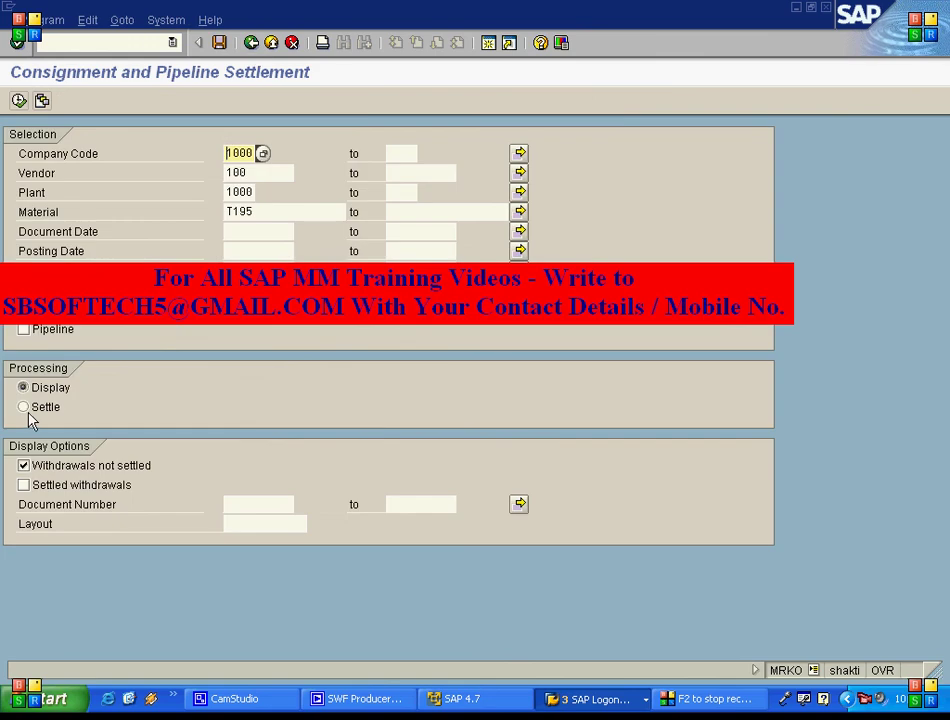
pyautogui.click(25, 408)
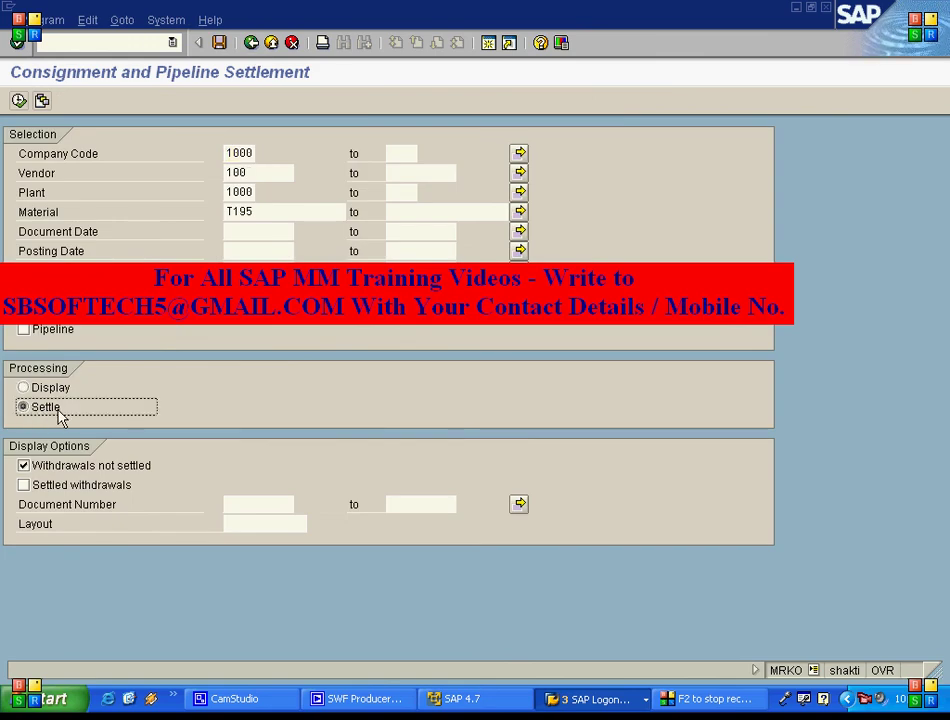
pyautogui.click(18, 100)
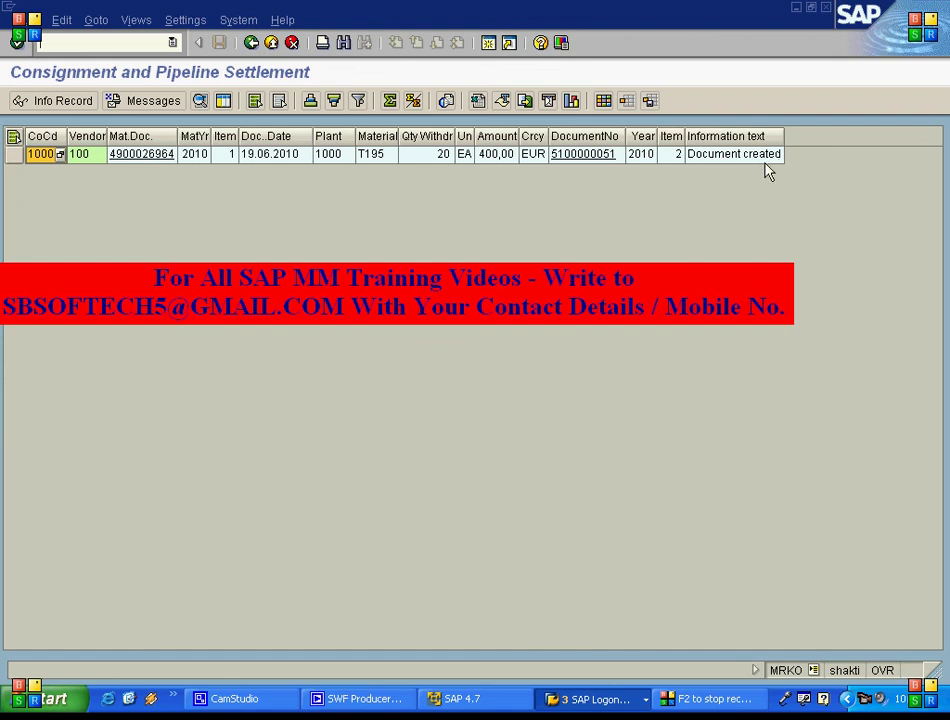
# Examine the accounting document created by the settlement and return to the start screen
pyautogui.click(578, 157)
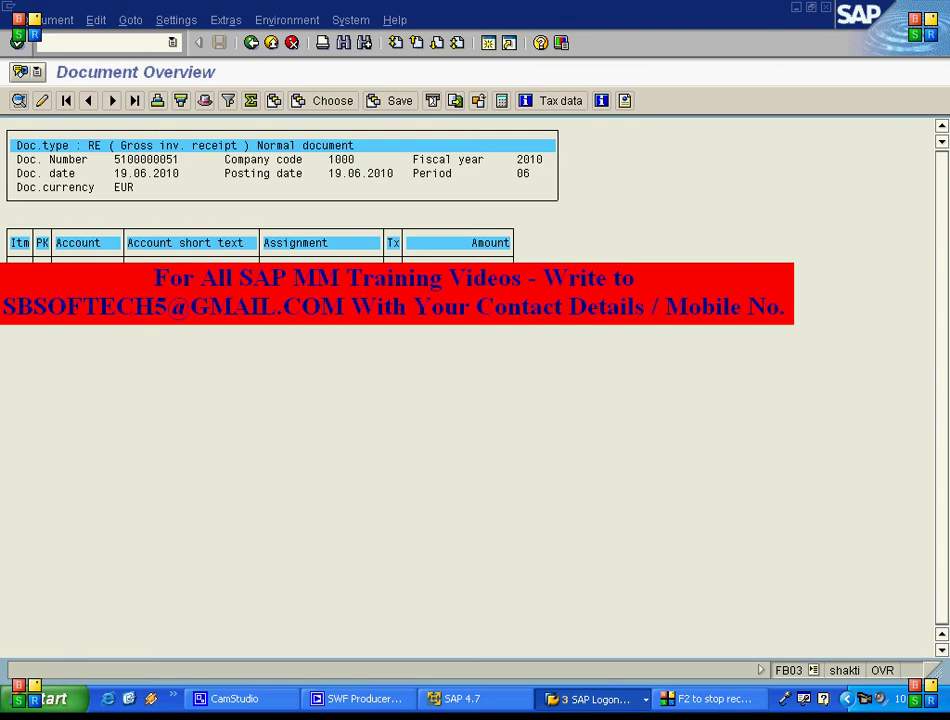
pyautogui.click(251, 42)
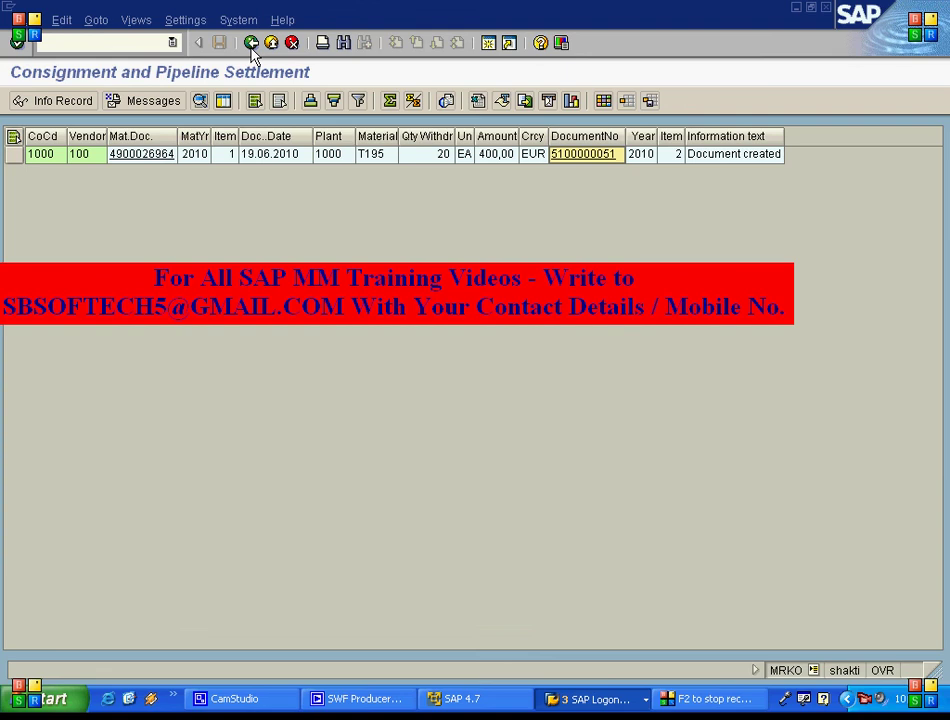
pyautogui.click(252, 50)
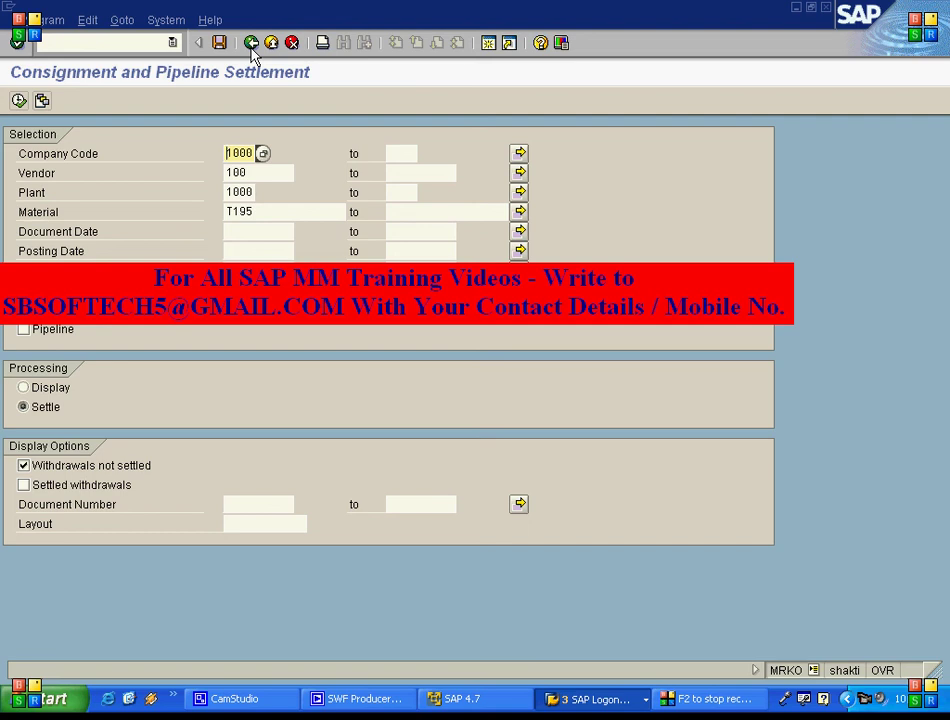
pyautogui.click(253, 44)
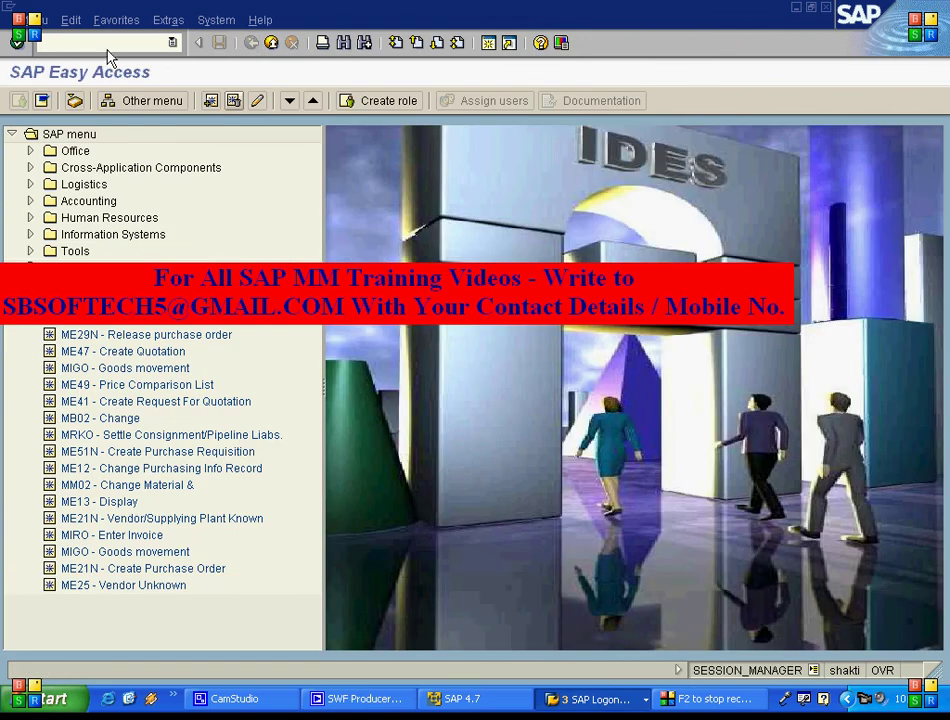